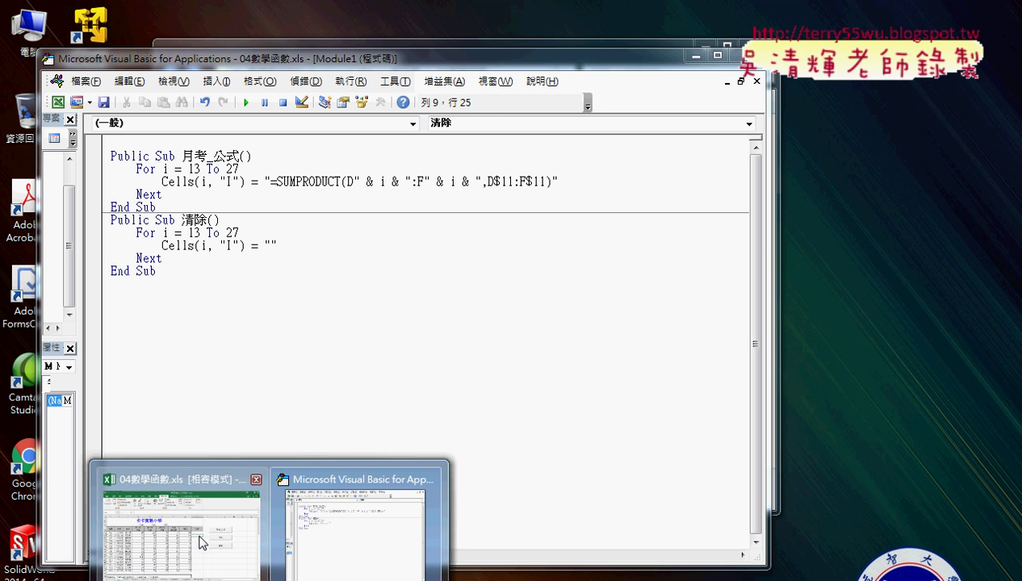
# - On the score sheet, run the 月考_公式 and 清除 buttons, then try 月考 and dismiss its warning
pyautogui.click(178, 513)
pyautogui.click(767, 255)
pyautogui.click(628, 269)
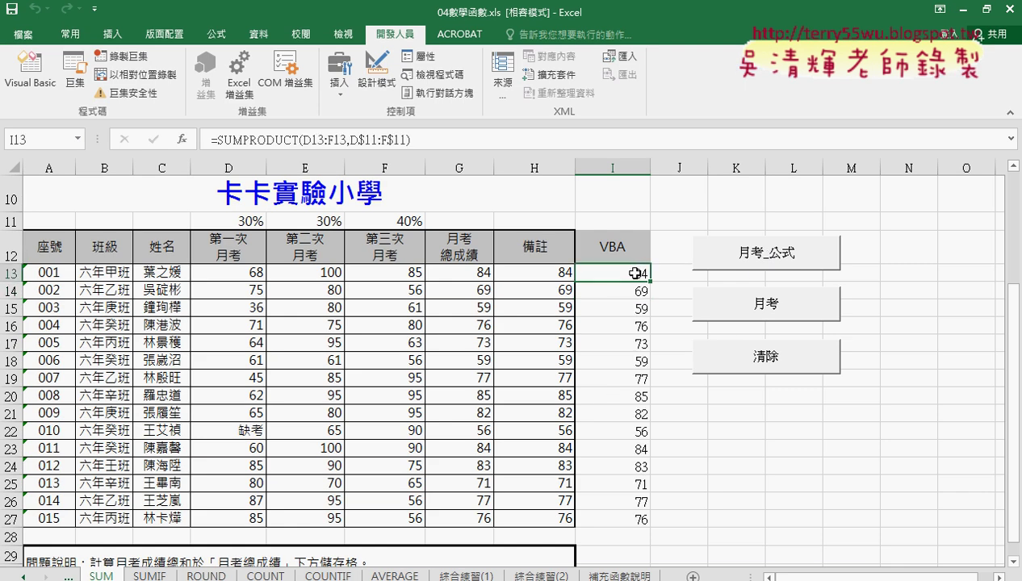
pyautogui.click(766, 357)
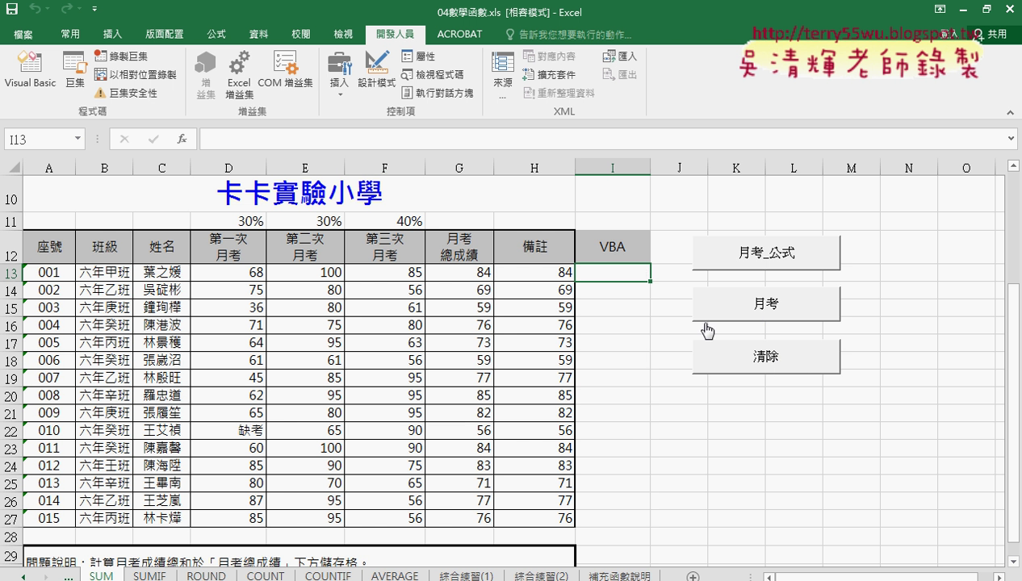
pyautogui.click(767, 306)
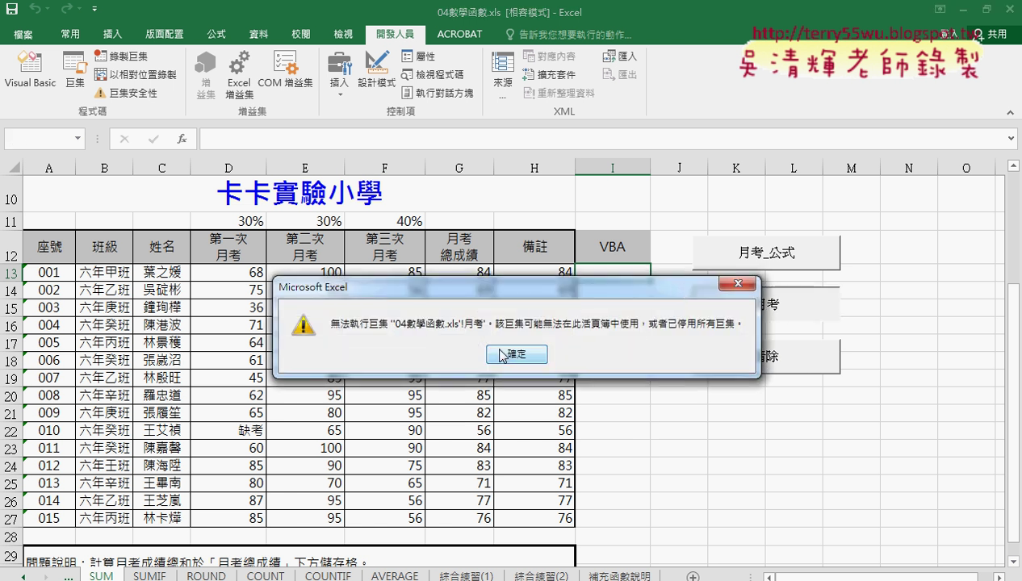
pyautogui.click(510, 350)
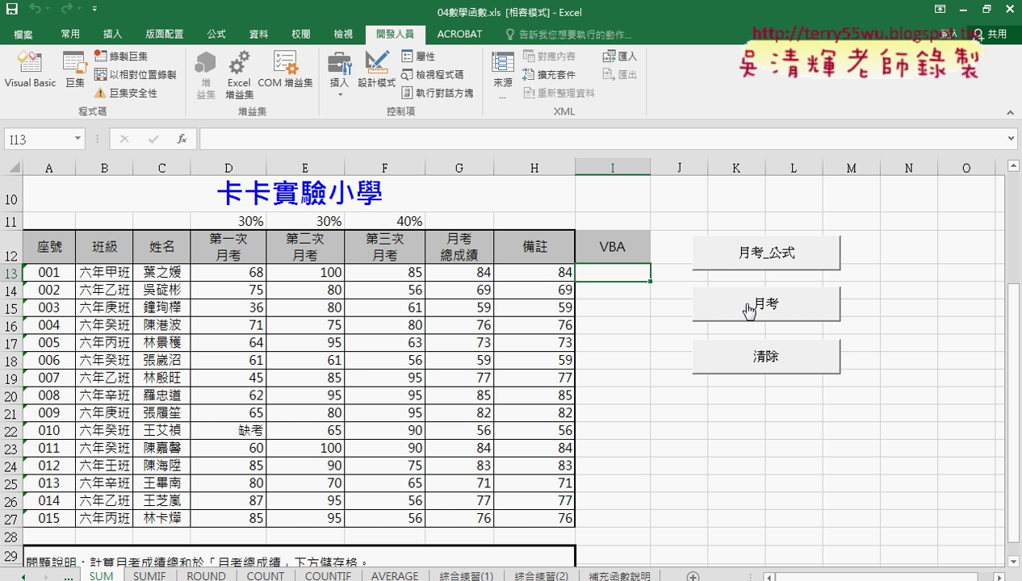
# - Run 月考_公式 to fill I13:I27, then inspect G13's weighted-total formula and H13's 備註 value
pyautogui.click(759, 258)
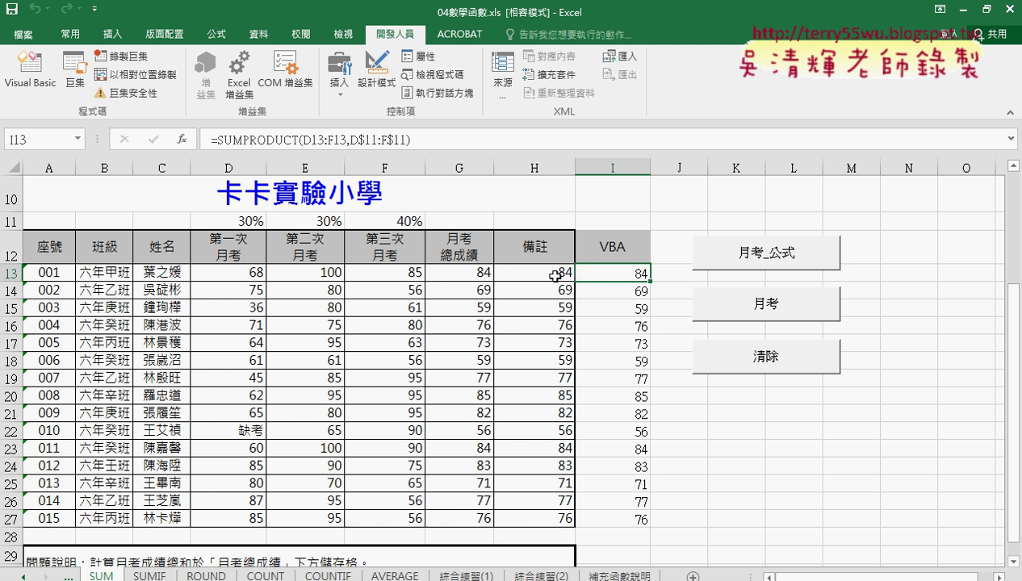
pyautogui.click(554, 276)
pyautogui.click(473, 277)
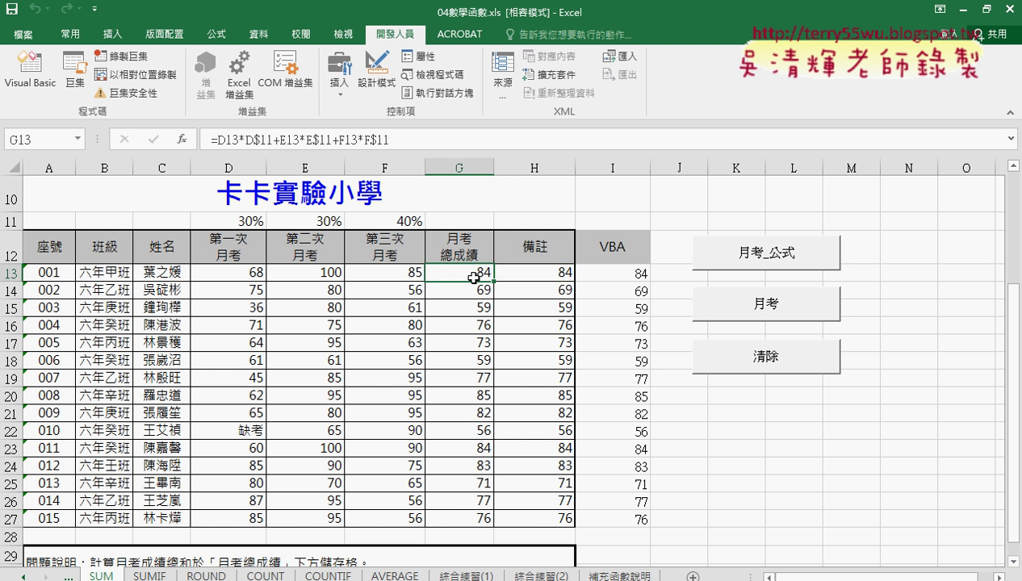
pyautogui.moveTo(388, 151); pyautogui.dragTo(206, 151)
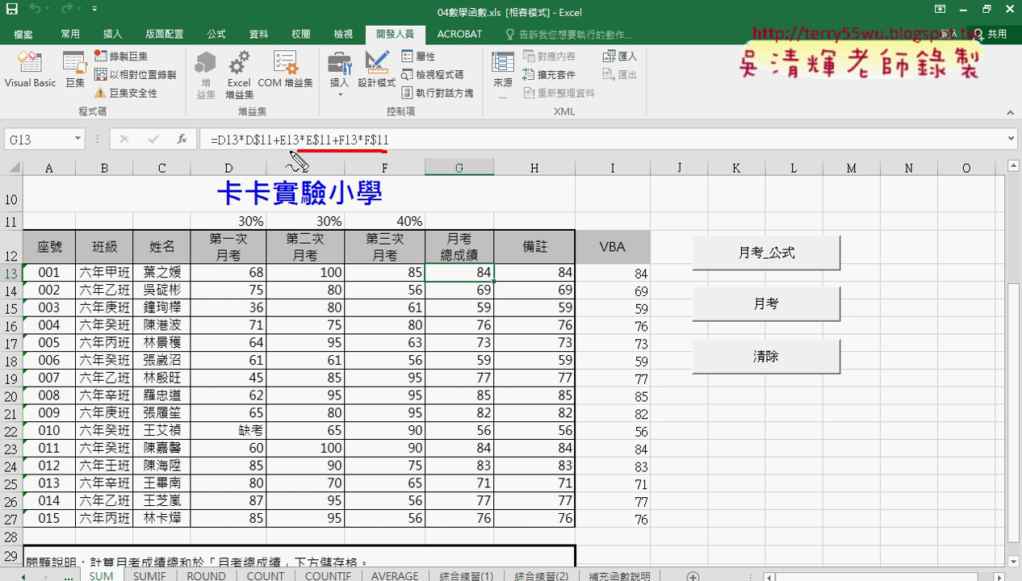
pyautogui.moveTo(388, 150); pyautogui.dragTo(206, 151)
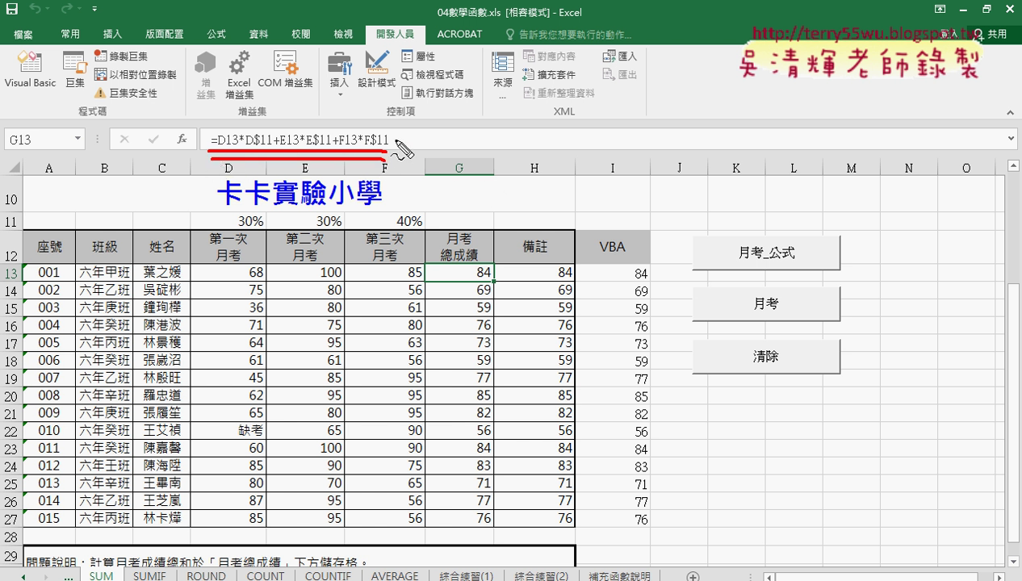
pyautogui.moveTo(395, 140)
pyautogui.mouseDown()
pyautogui.moveTo(693, 302)
pyautogui.moveTo(663, 316)
pyautogui.mouseUp()
pyautogui.moveTo(771, 319); pyautogui.dragTo(798, 310)
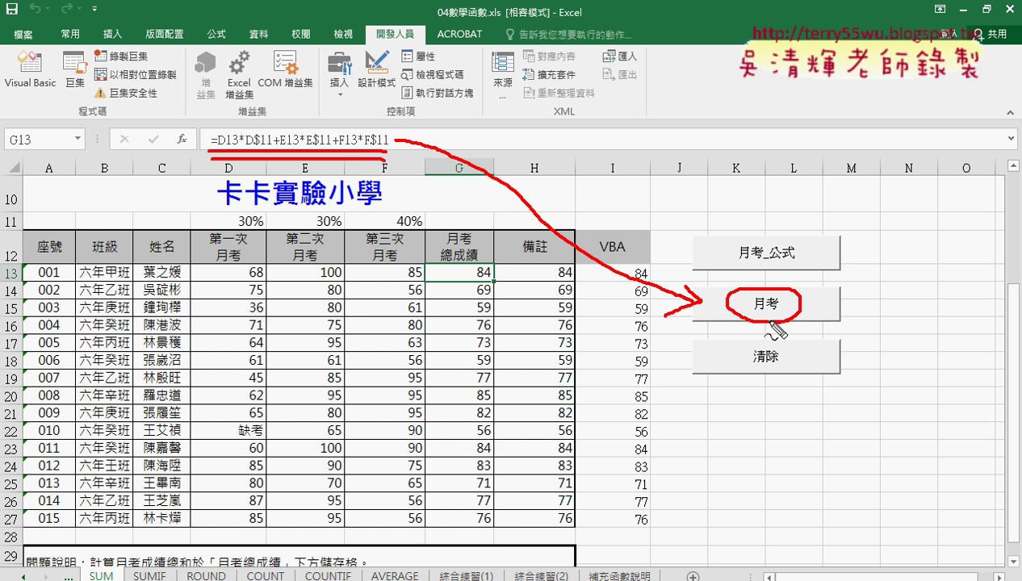
pyautogui.press('Escape')
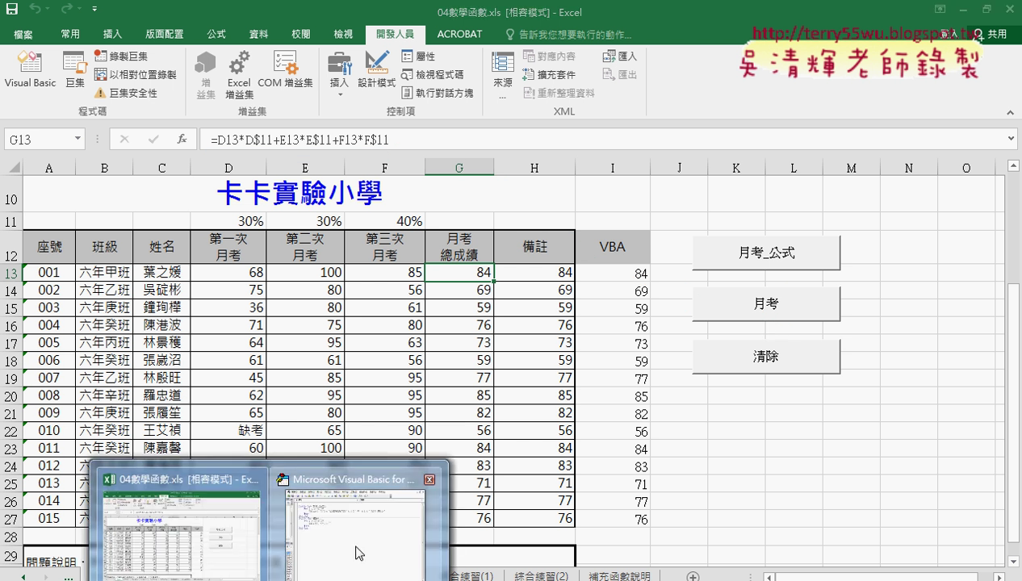
# - In the rearranged VBA editor, copy the whole 月考_公式 sub below the 清除 sub
pyautogui.click(364, 489)
pyautogui.moveTo(390, 63); pyautogui.dragTo(363, 284)
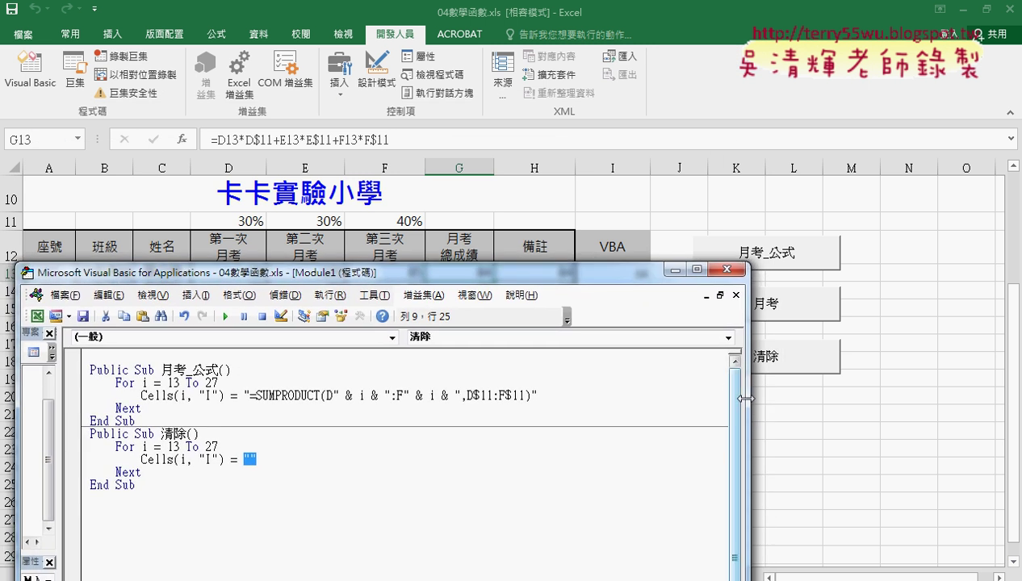
pyautogui.moveTo(747, 387); pyautogui.dragTo(646, 387)
pyautogui.click(215, 467)
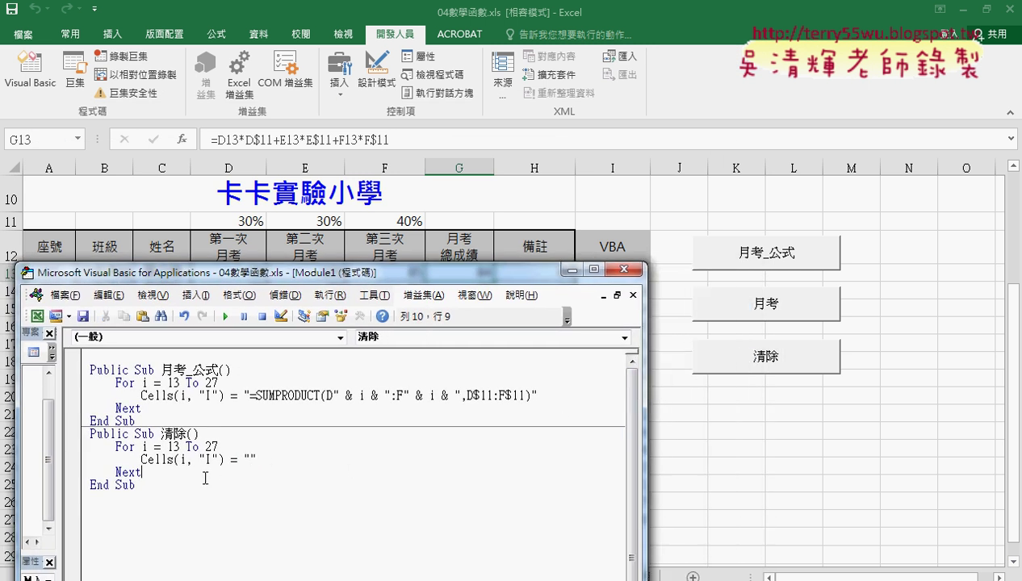
pyautogui.click(137, 421)
pyautogui.moveTo(137, 421); pyautogui.dragTo(88, 370)
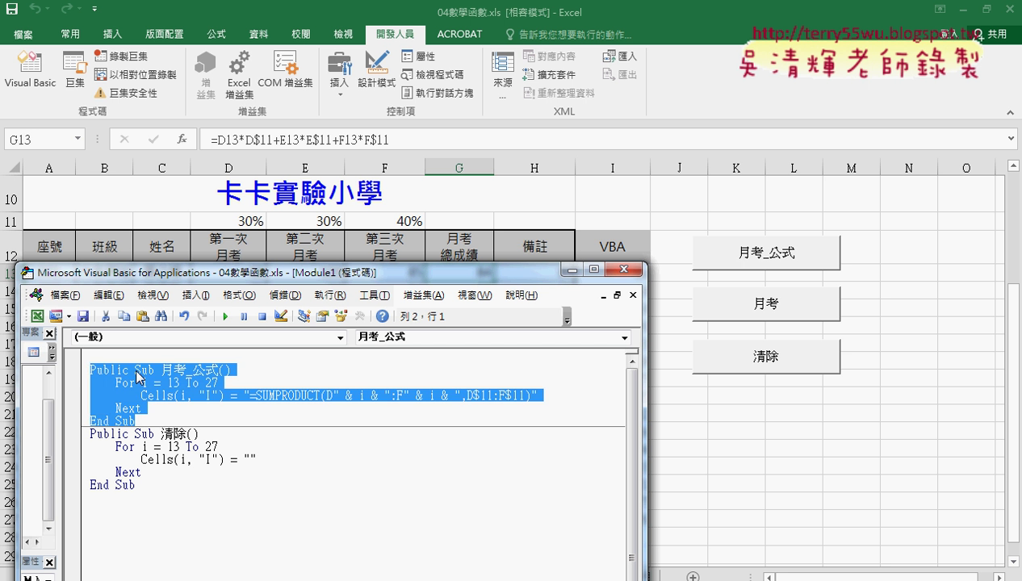
pyautogui.moveTo(101, 497); pyautogui.dragTo(99, 512)
pyautogui.moveTo(99, 511); pyautogui.dragTo(98, 511)
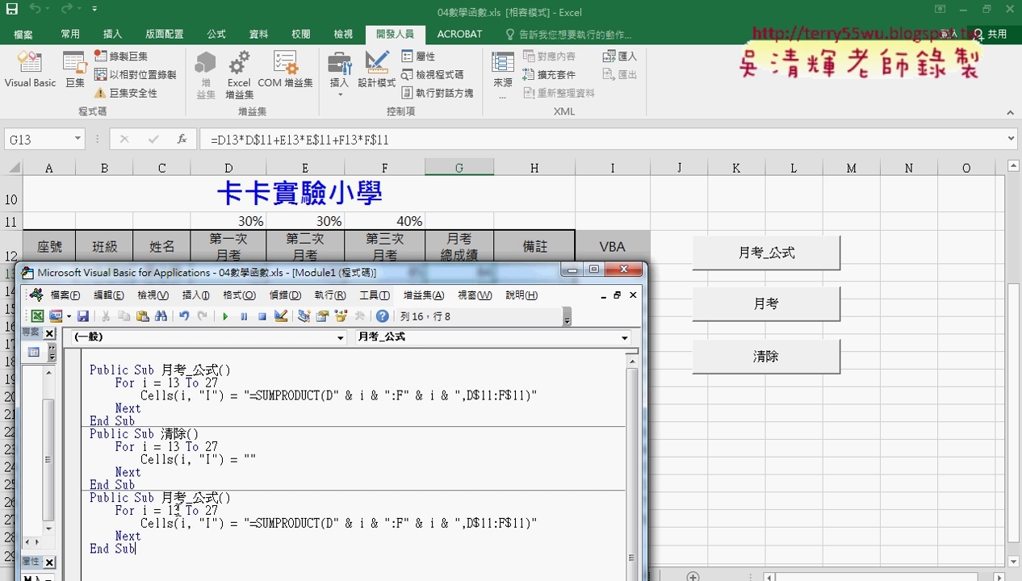
# - Rename the copied sub to 月考 by deleting its _公式 suffix
pyautogui.click(219, 497)
pyautogui.moveTo(218, 497); pyautogui.dragTo(186, 497)
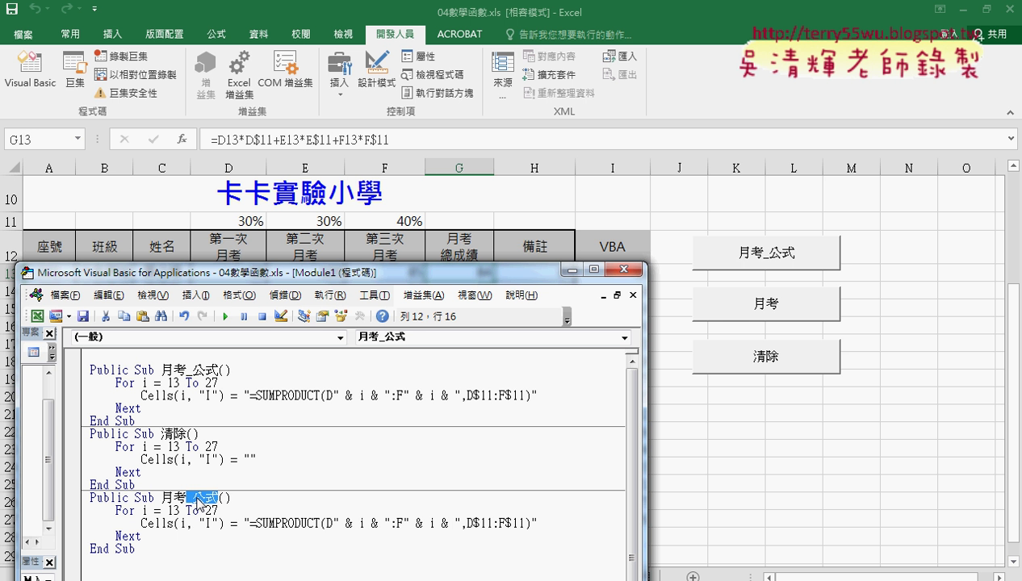
pyautogui.press('Delete')
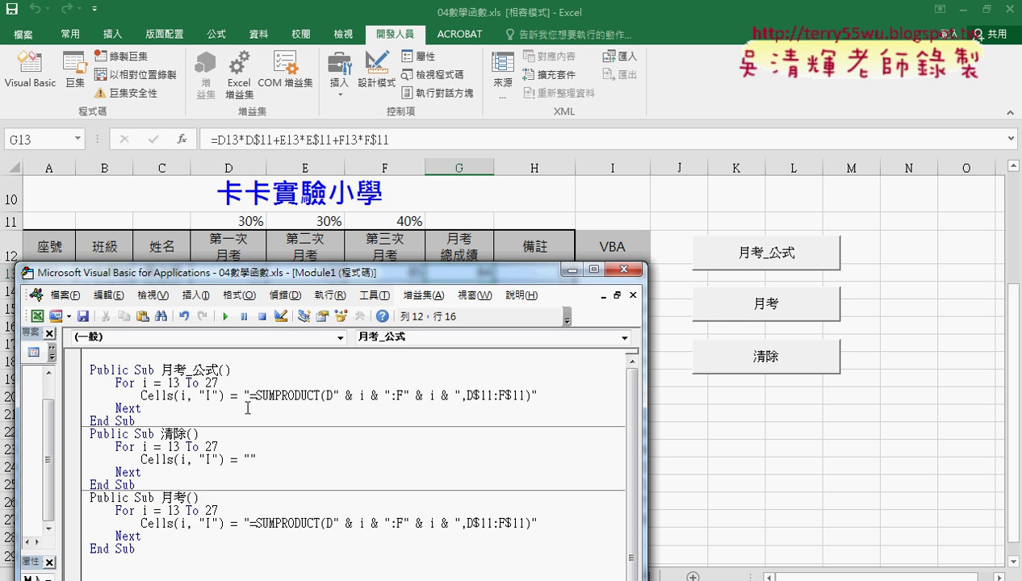
pyautogui.click(159, 560)
# - Delete the =SUMPRODUCT formula string from Sub 月考's Cells(i, "I") line
pyautogui.moveTo(232, 276)
pyautogui.mouseDown()
pyautogui.moveTo(237, 242)
pyautogui.moveTo(238, 255)
pyautogui.mouseUp()
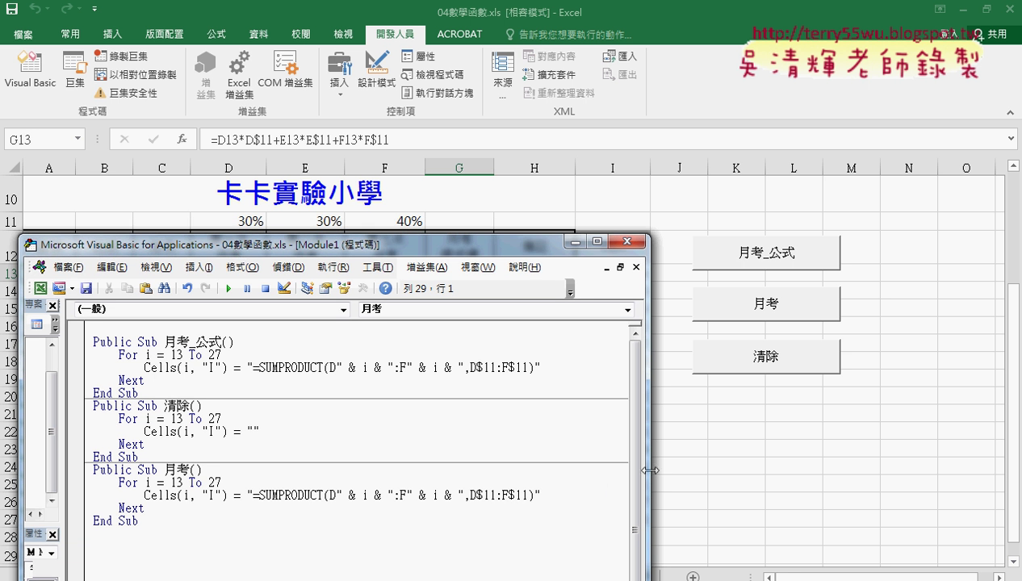
pyautogui.moveTo(650, 466)
pyautogui.mouseDown()
pyautogui.moveTo(525, 473)
pyautogui.moveTo(534, 473)
pyautogui.mouseUp()
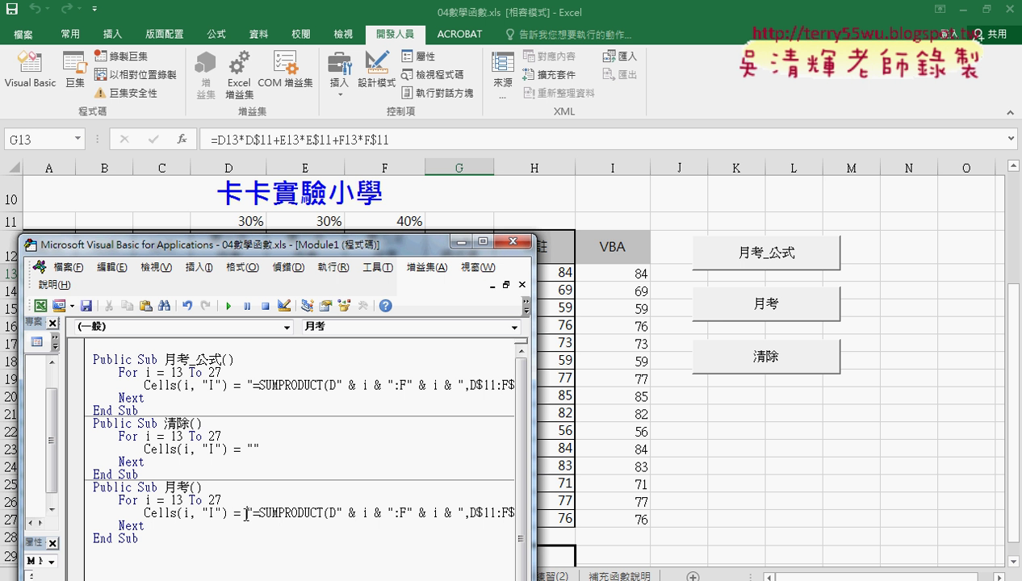
pyautogui.moveTo(251, 508); pyautogui.dragTo(585, 513)
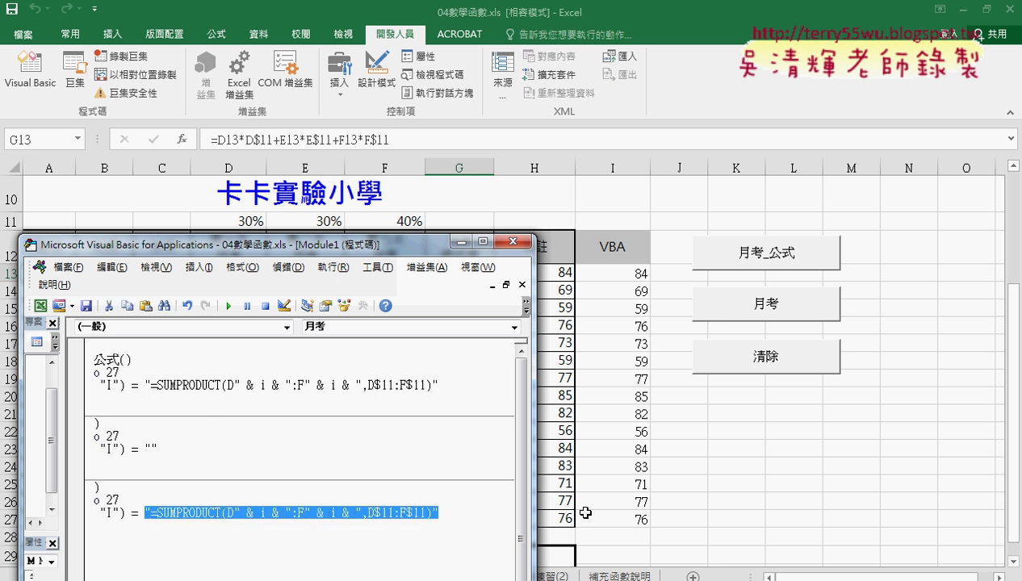
pyautogui.press('Delete')
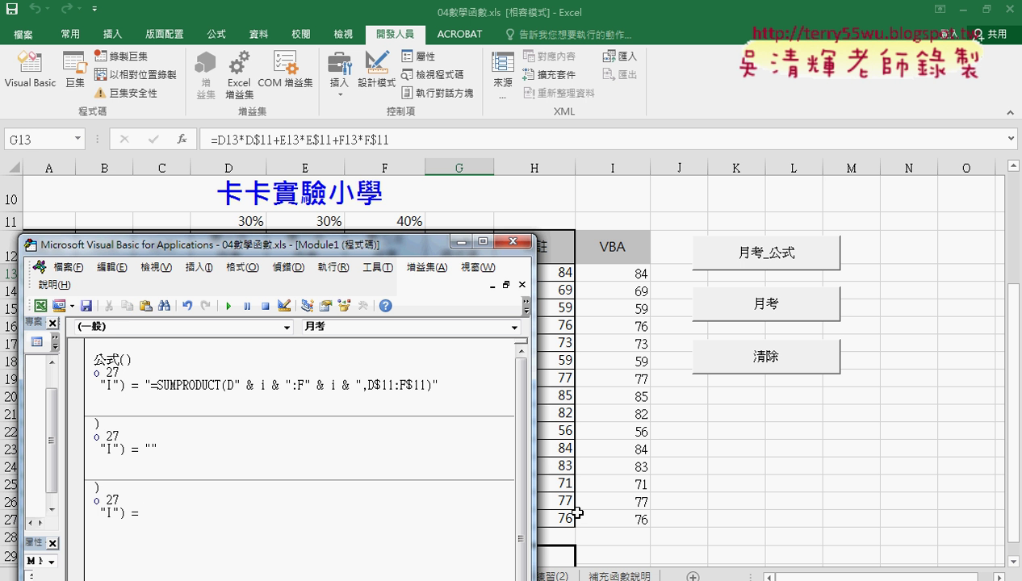
pyautogui.moveTo(376, 252)
pyautogui.mouseDown()
pyautogui.moveTo(392, 237)
pyautogui.moveTo(353, 214)
pyautogui.moveTo(315, 339)
pyautogui.moveTo(311, 244)
pyautogui.mouseUp()
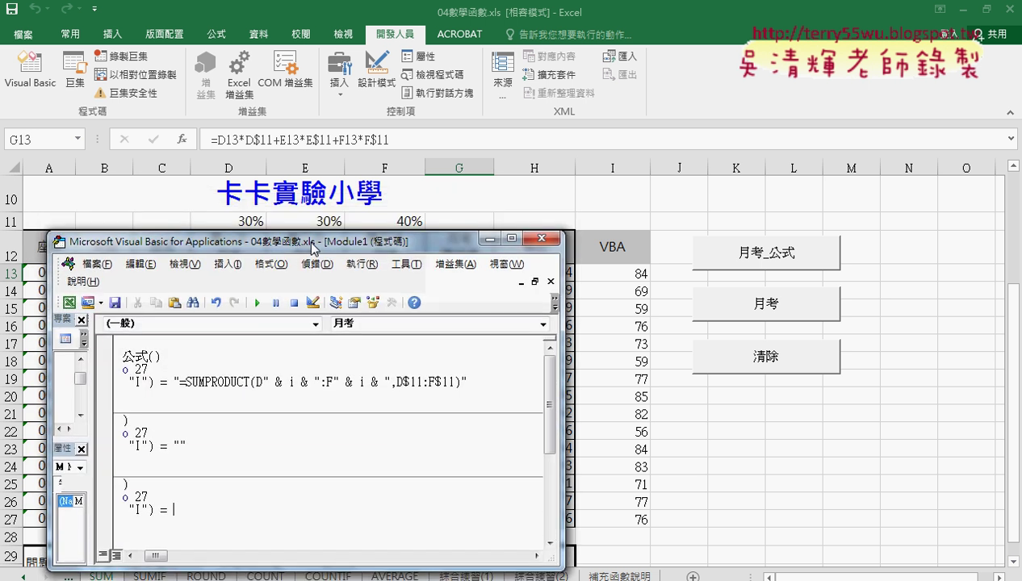
# - Start 月考's assignment as Cells(i, "I") = cells(i,"D")
pyautogui.moveTo(162, 556); pyautogui.dragTo(152, 556)
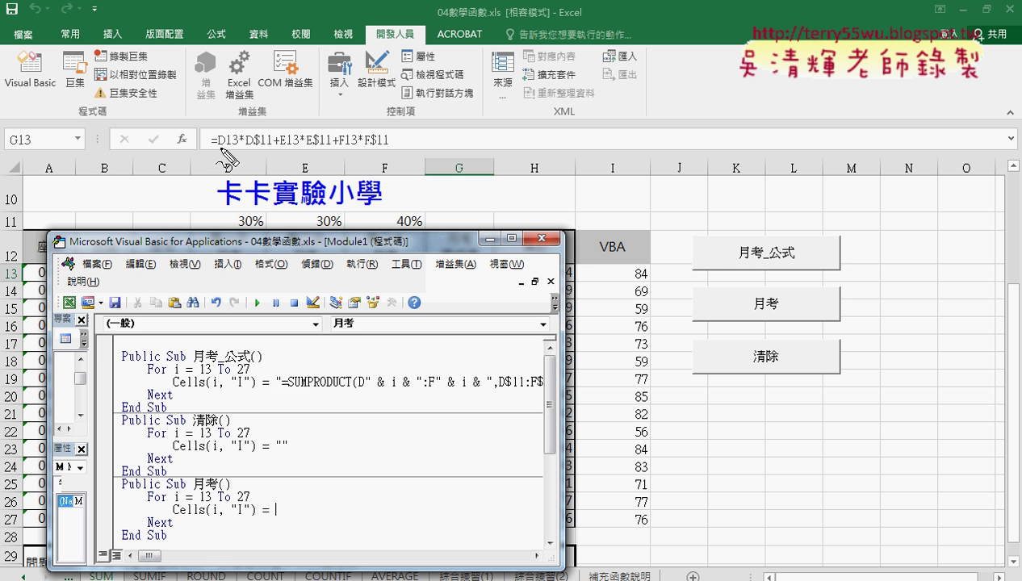
pyautogui.moveTo(214, 148); pyautogui.dragTo(240, 147)
pyautogui.moveTo(656, 286); pyautogui.dragTo(634, 299)
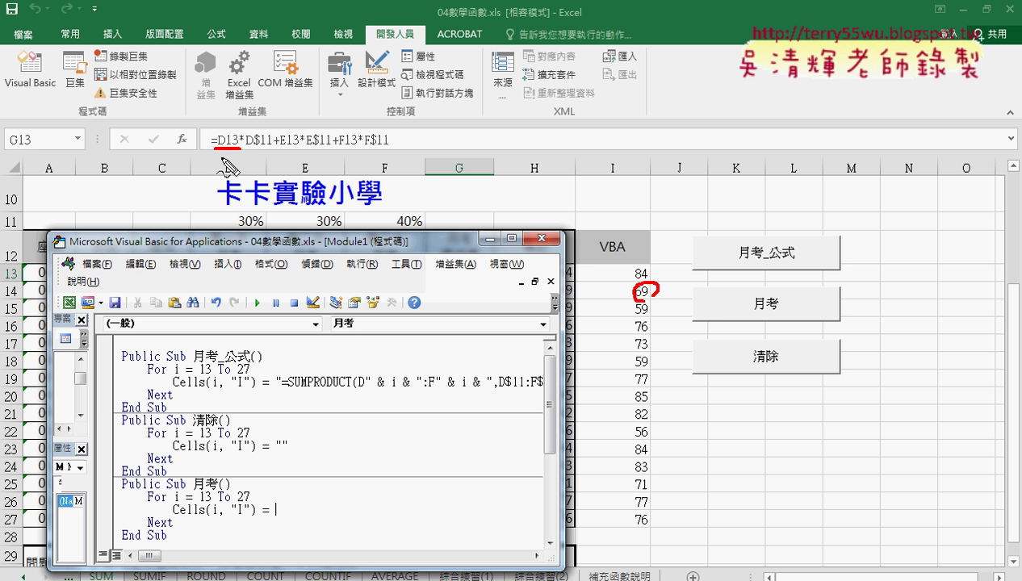
pyautogui.press('Escape')
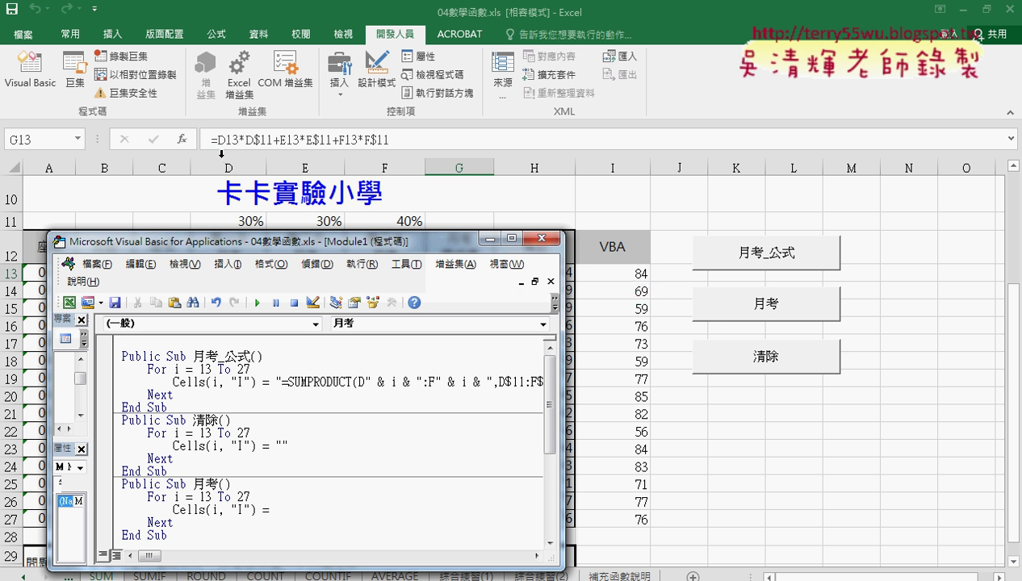
pyautogui.click(280, 510)
pyautogui.write('c')
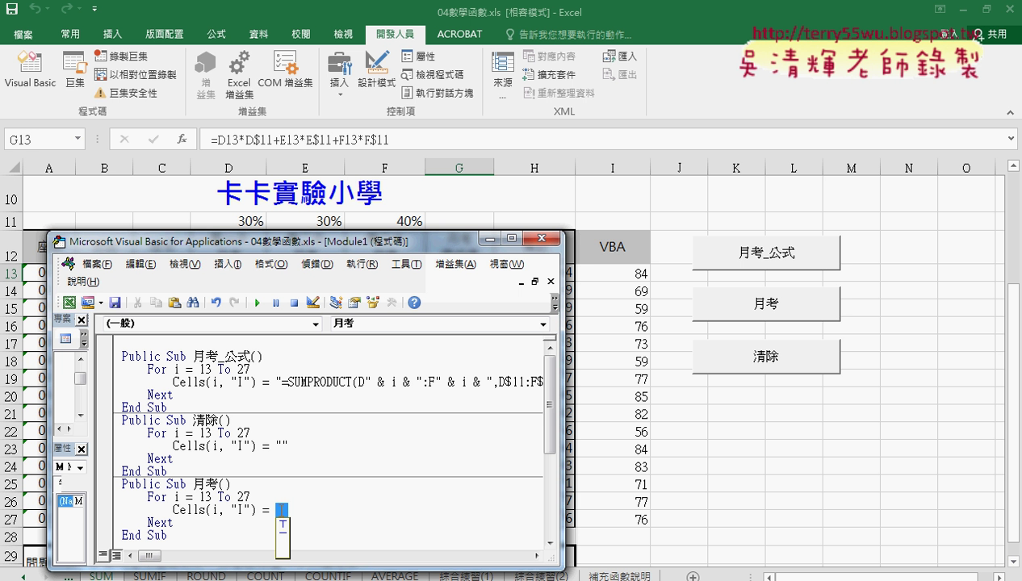
pyautogui.press('Return')
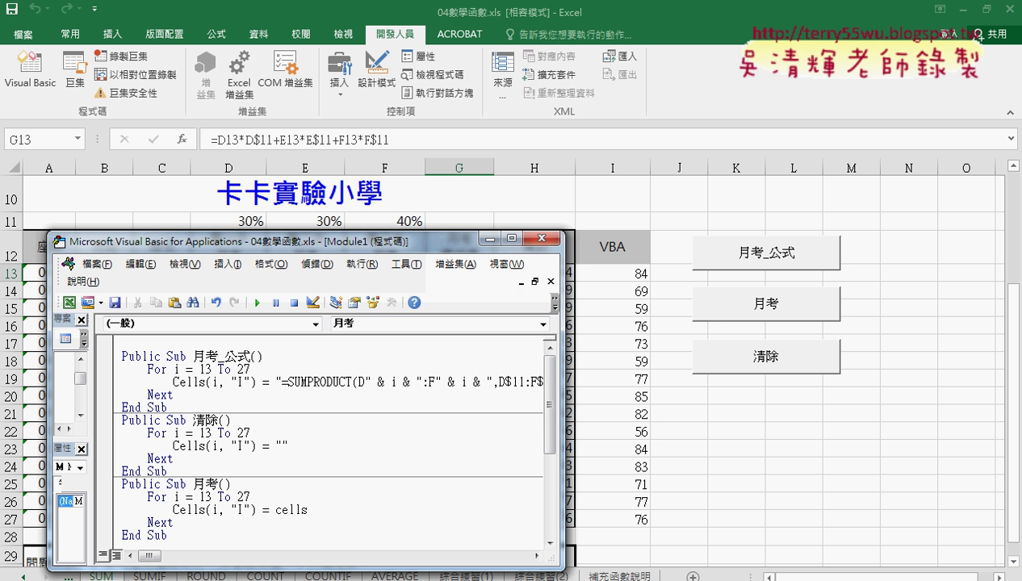
pyautogui.write('(')
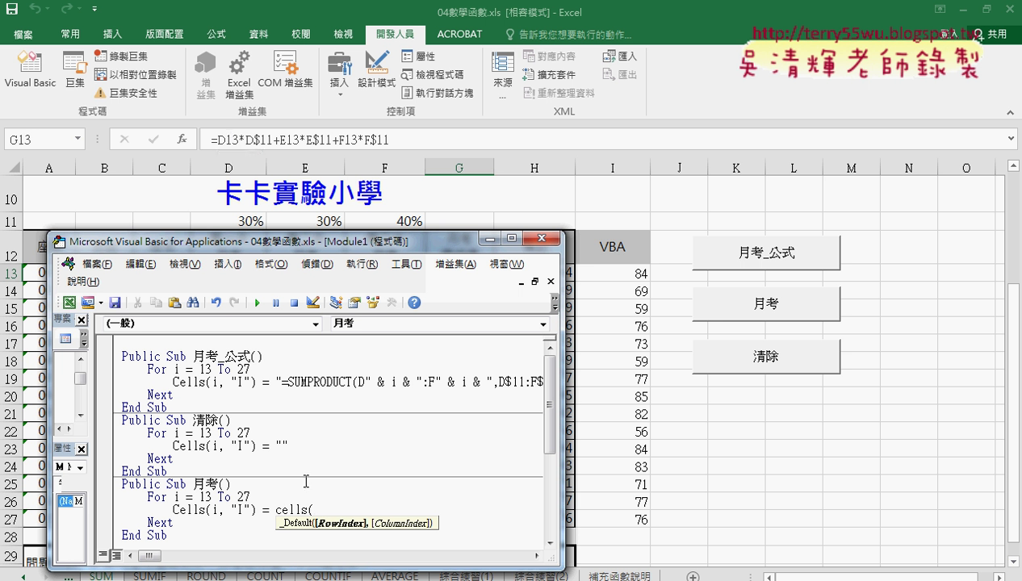
pyautogui.write('i')
pyautogui.write(',')
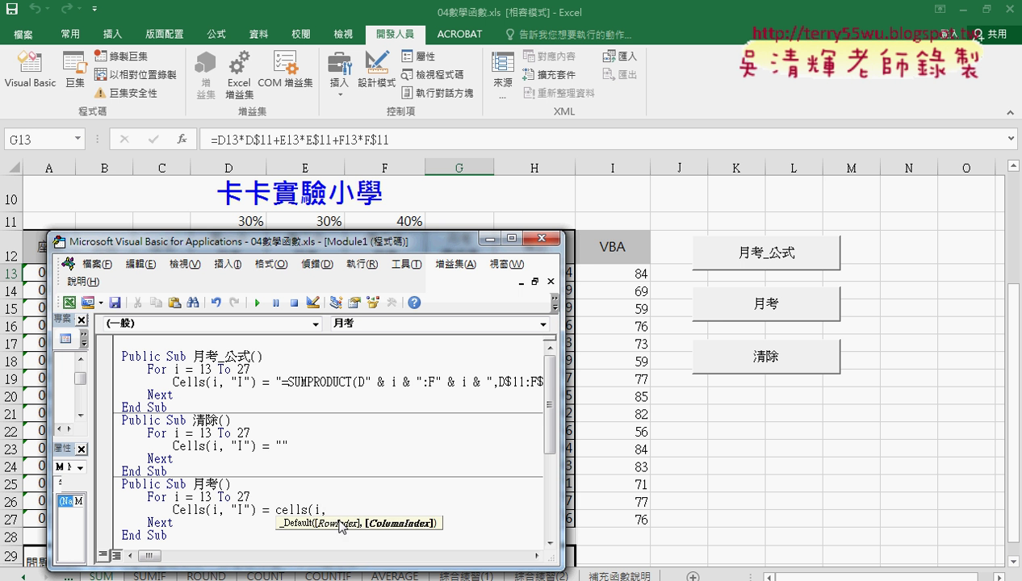
pyautogui.write('"D"')
pyautogui.write(')*')
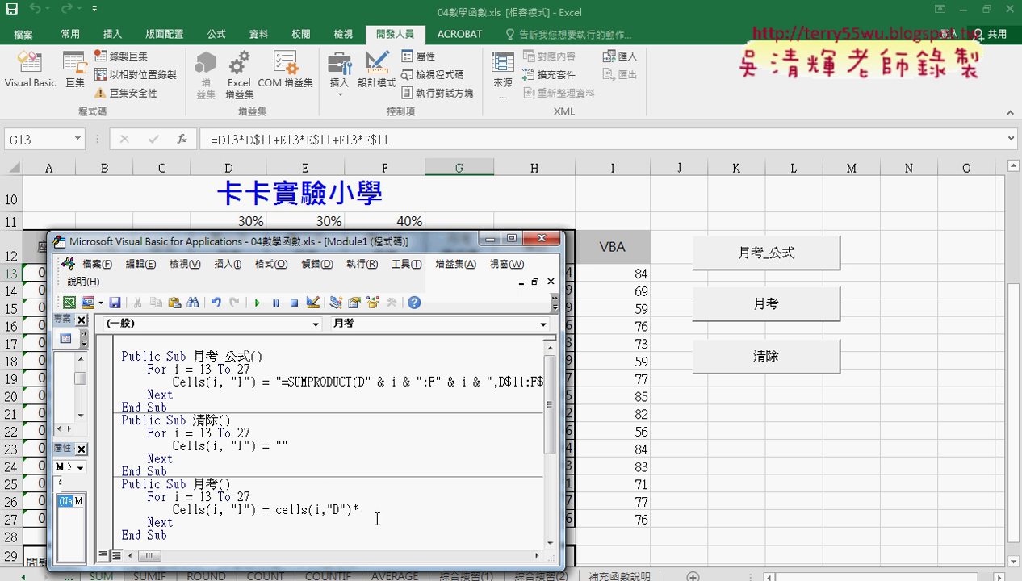
# - Multiply the D score by range("D11") to finish the first weighted term
pyautogui.moveTo(258, 248); pyautogui.dragTo(239, 184)
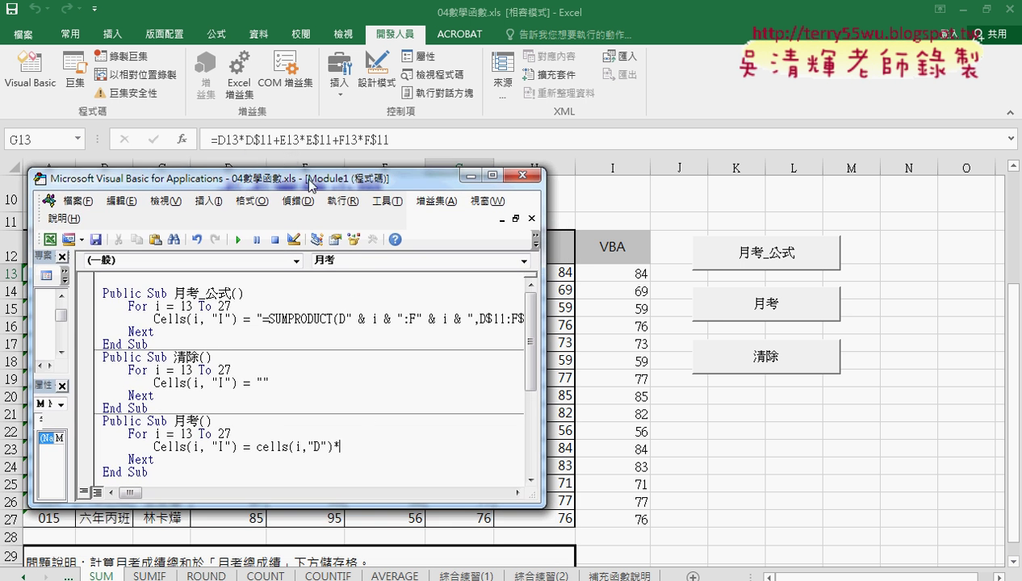
pyautogui.moveTo(310, 184); pyautogui.dragTo(314, 247)
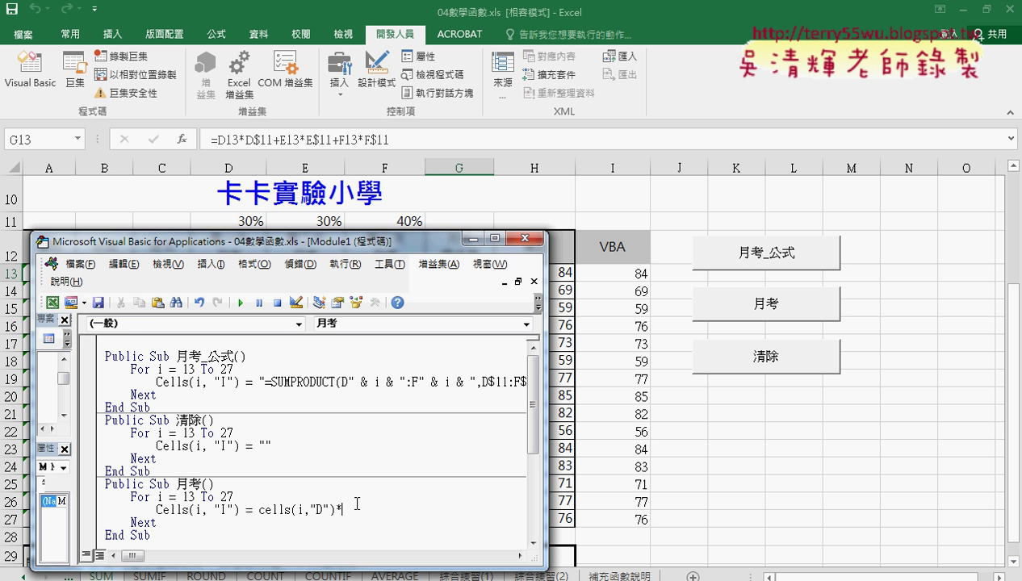
pyautogui.write('range')
pyautogui.write('("D11')
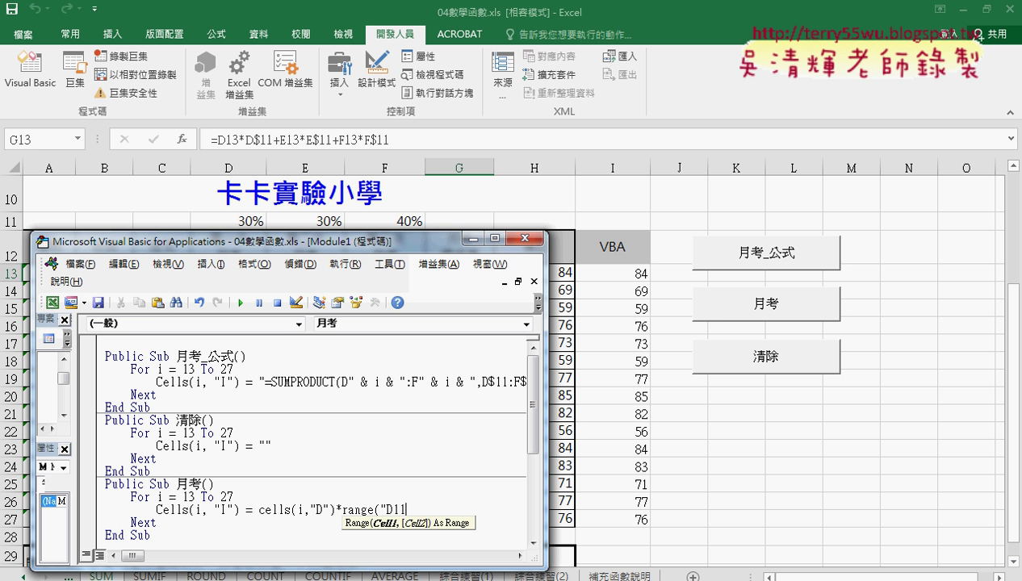
pyautogui.write(')')
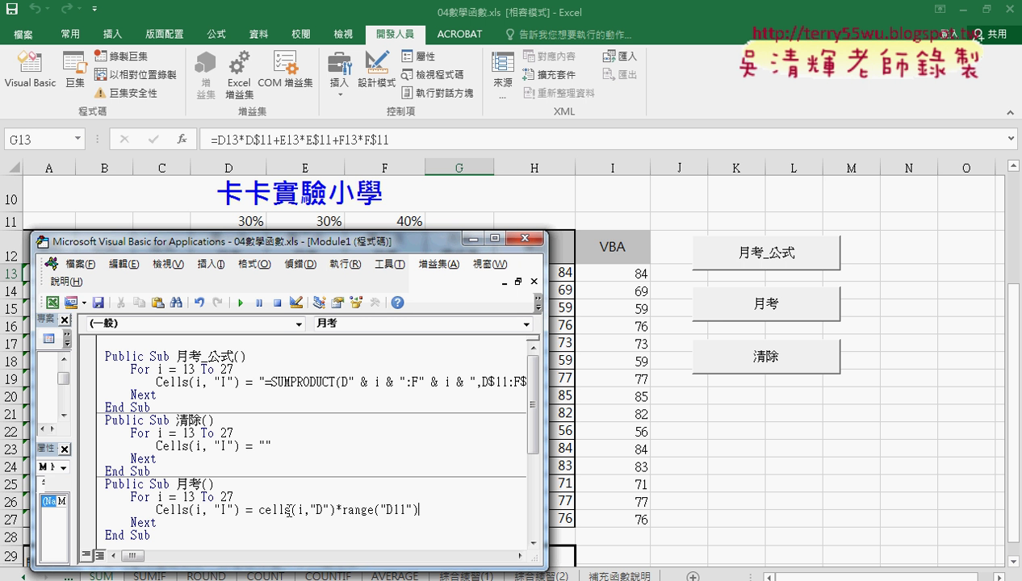
pyautogui.moveTo(289, 511); pyautogui.dragTo(259, 512)
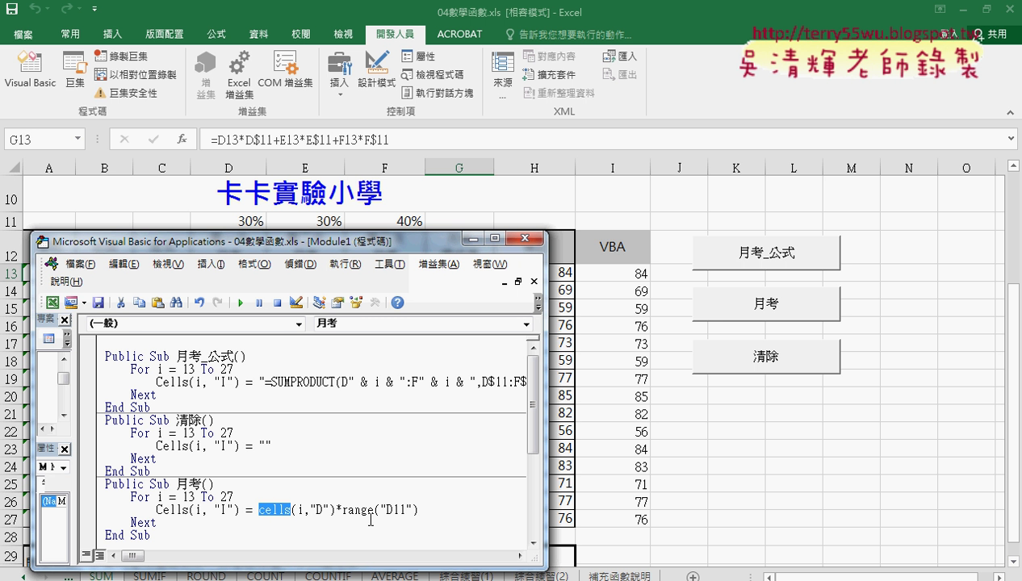
pyautogui.moveTo(373, 511); pyautogui.dragTo(340, 511)
pyautogui.moveTo(335, 511); pyautogui.dragTo(260, 511)
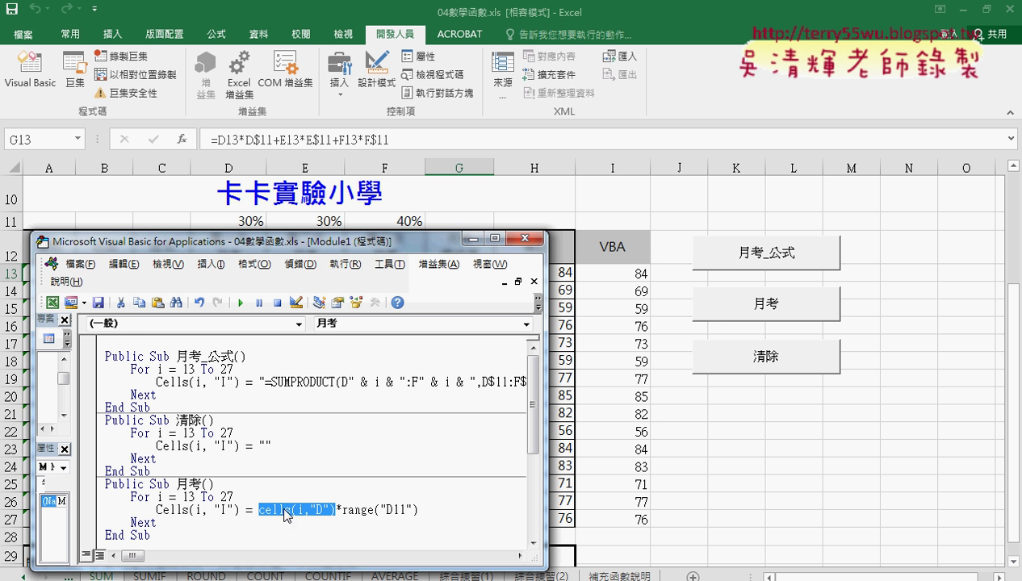
pyautogui.moveTo(284, 515); pyautogui.dragTo(159, 502)
pyautogui.moveTo(158, 502)
pyautogui.mouseDown()
pyautogui.moveTo(299, 517)
pyautogui.moveTo(286, 473)
pyautogui.moveTo(299, 499)
pyautogui.mouseUp()
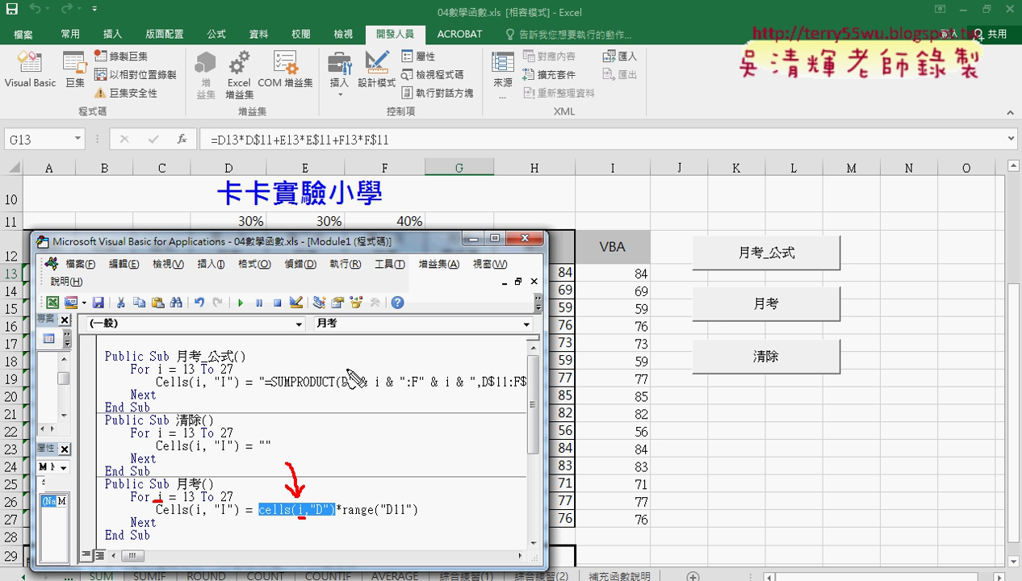
pyautogui.moveTo(245, 149); pyautogui.dragTo(271, 149)
pyautogui.moveTo(348, 518); pyautogui.dragTo(414, 517)
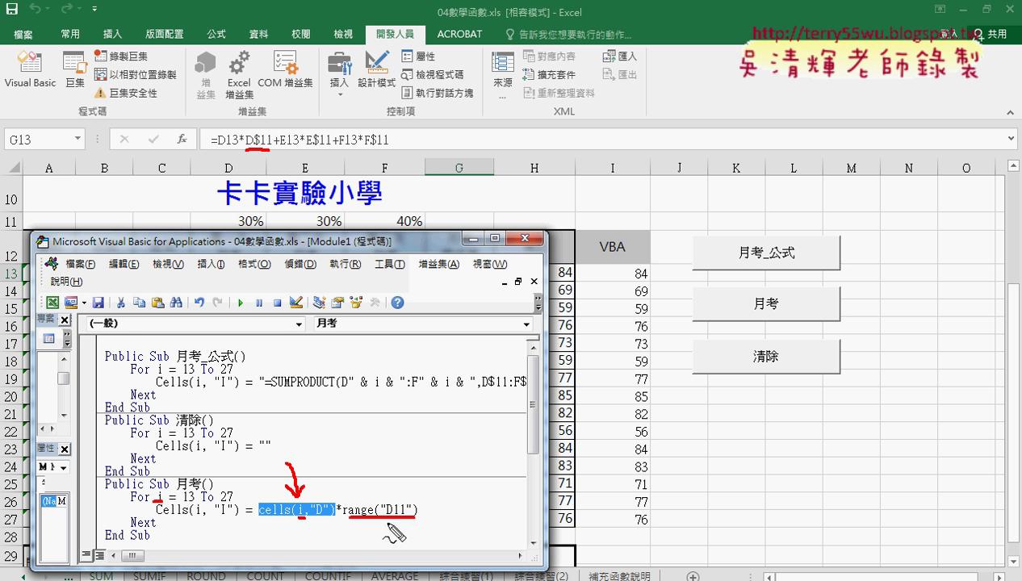
pyautogui.moveTo(388, 523); pyautogui.dragTo(407, 523)
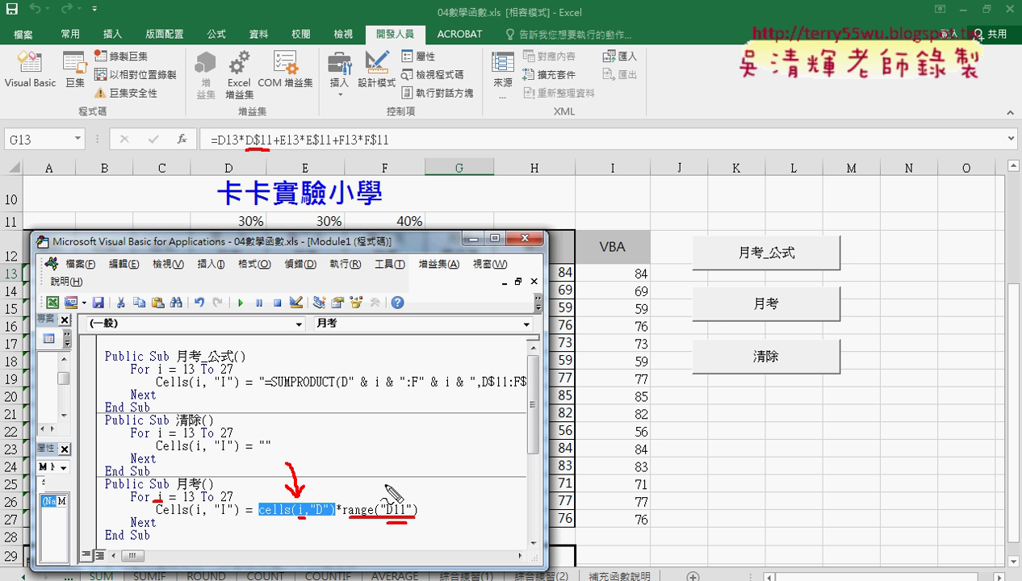
pyautogui.moveTo(268, 155); pyautogui.dragTo(403, 516)
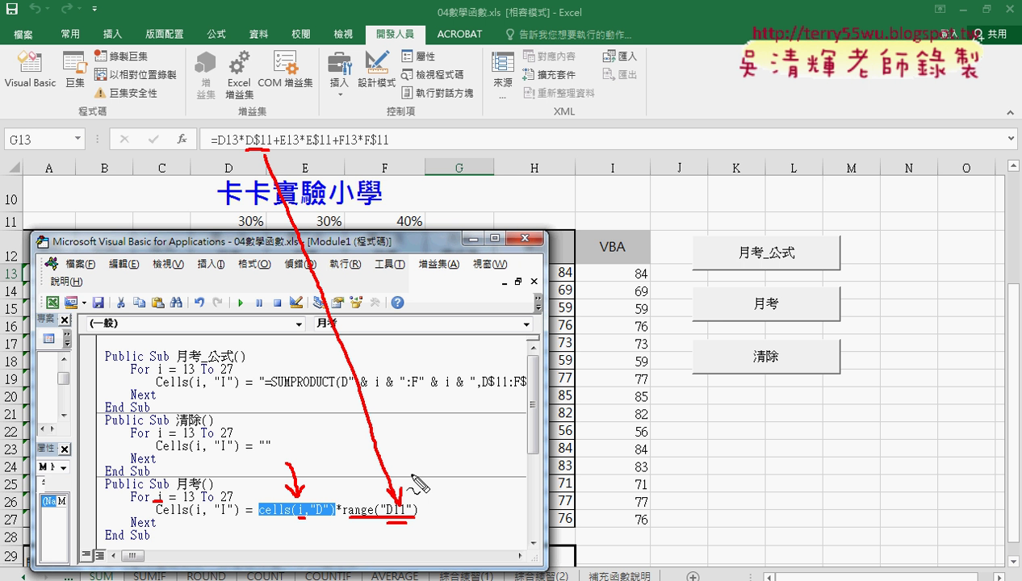
pyautogui.press('Escape')
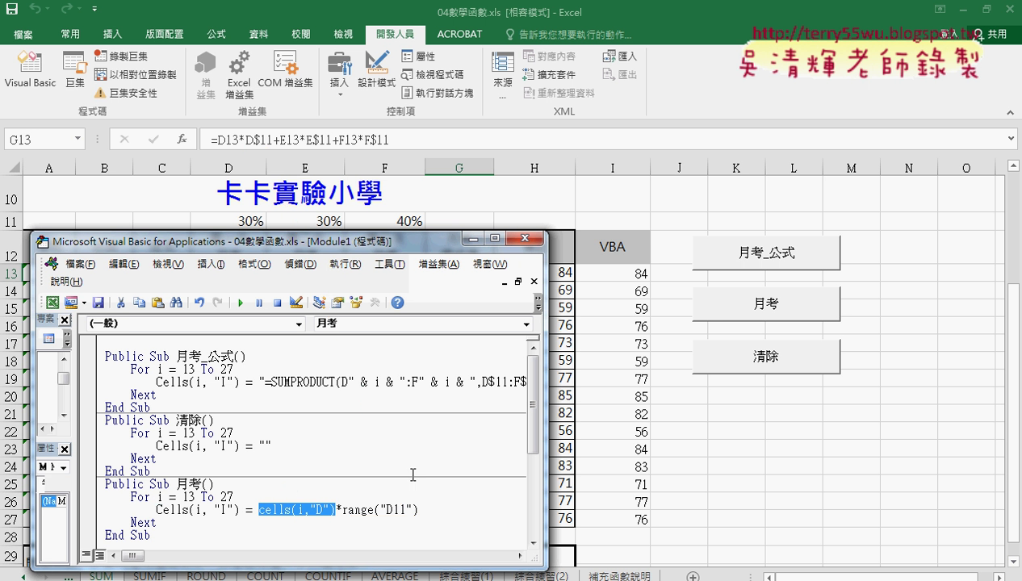
# - Append + Cells(i, "E") * Range("E11") as a second weighted term to the 月考 line
pyautogui.click(435, 505)
pyautogui.write('+')
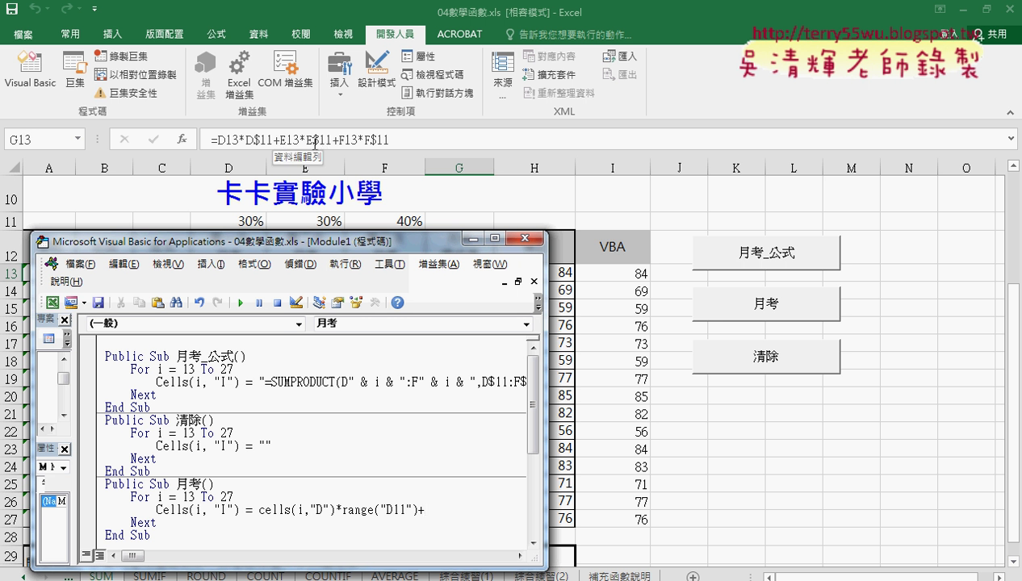
pyautogui.moveTo(419, 510); pyautogui.dragTo(259, 510)
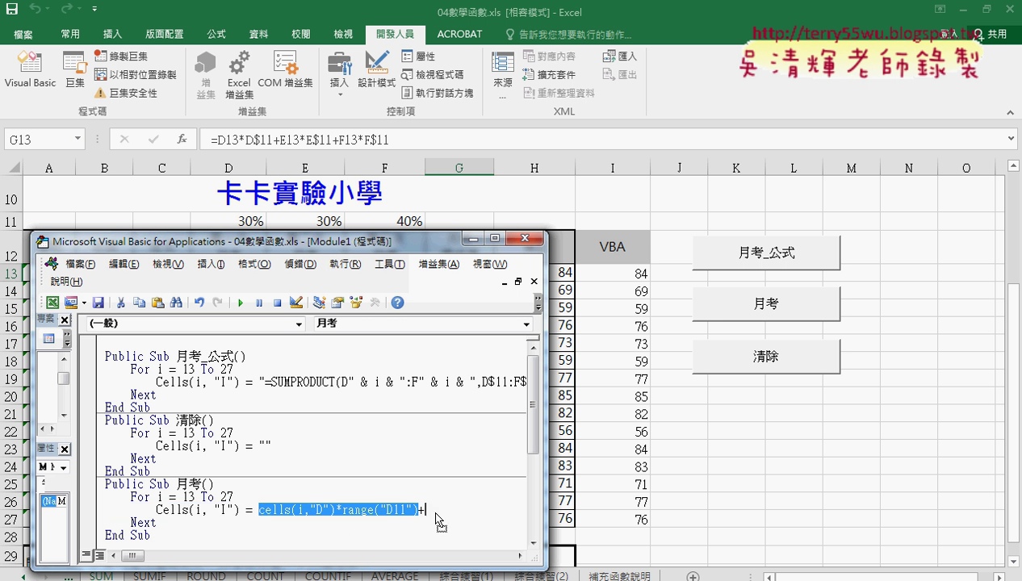
pyautogui.hotkey('ctrl', 'c')
pyautogui.press('End')
pyautogui.write('+')
pyautogui.hotkey('ctrl', 'v')
pyautogui.press('Left')
pyautogui.press('Left')
pyautogui.press('Left')
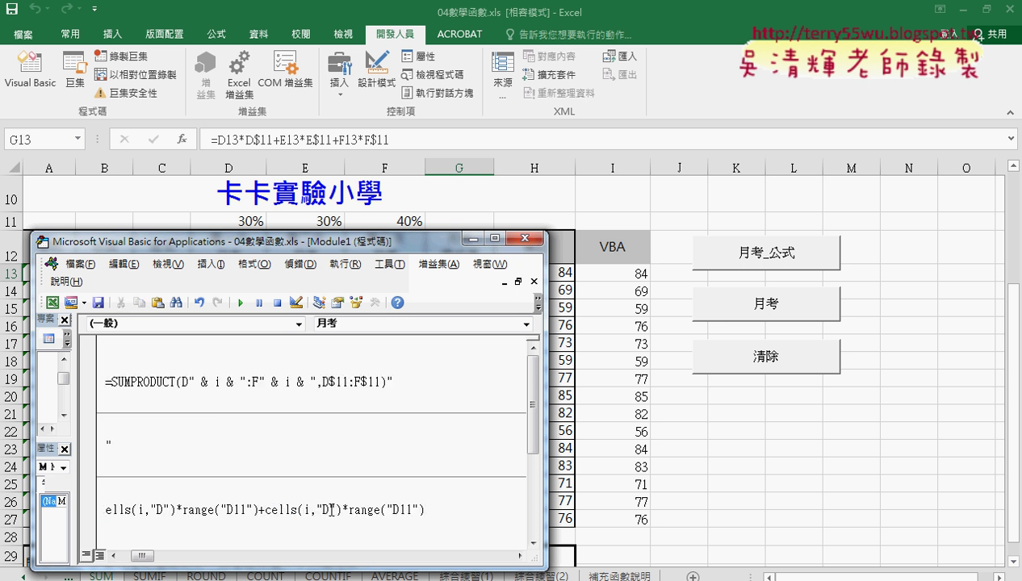
pyautogui.hotkey('shift', 'Left')
pyautogui.write('E')
pyautogui.moveTo(391, 511); pyautogui.dragTo(399, 510)
pyautogui.write('E')
# - Add the third weighted term using column F and the F11 weight
pyautogui.moveTo(428, 510)
pyautogui.mouseDown()
pyautogui.moveTo(264, 510)
pyautogui.moveTo(449, 510)
pyautogui.moveTo(401, 510)
pyautogui.mouseUp()
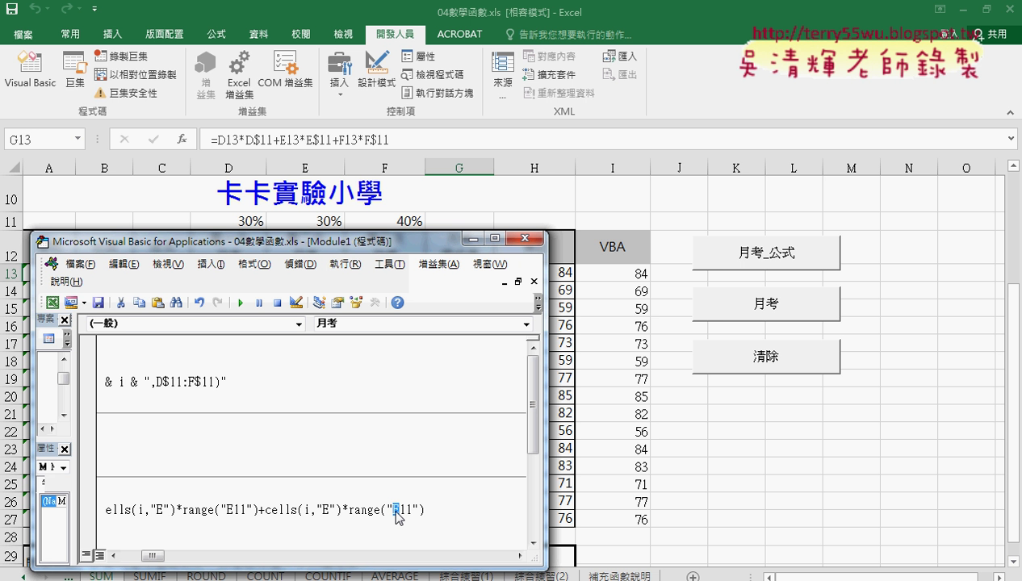
pyautogui.write('F')
pyautogui.moveTo(321, 510); pyautogui.dragTo(329, 510)
pyautogui.write('F')
pyautogui.moveTo(152, 555); pyautogui.dragTo(129, 555)
# - Run the 清除 macro, then the new 月考 macro from the editor to refill I13:I27
pyautogui.click(273, 462)
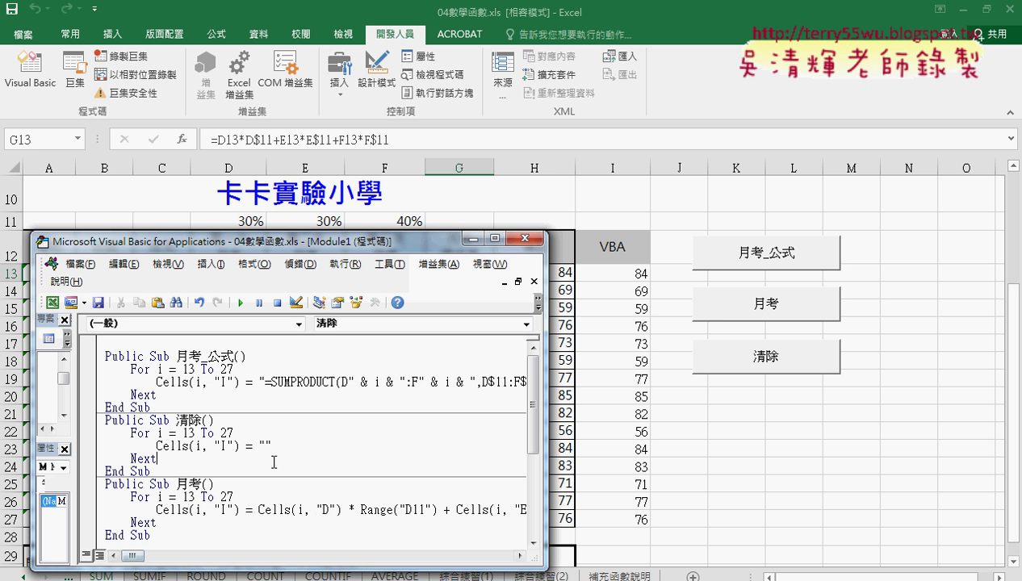
pyautogui.click(283, 496)
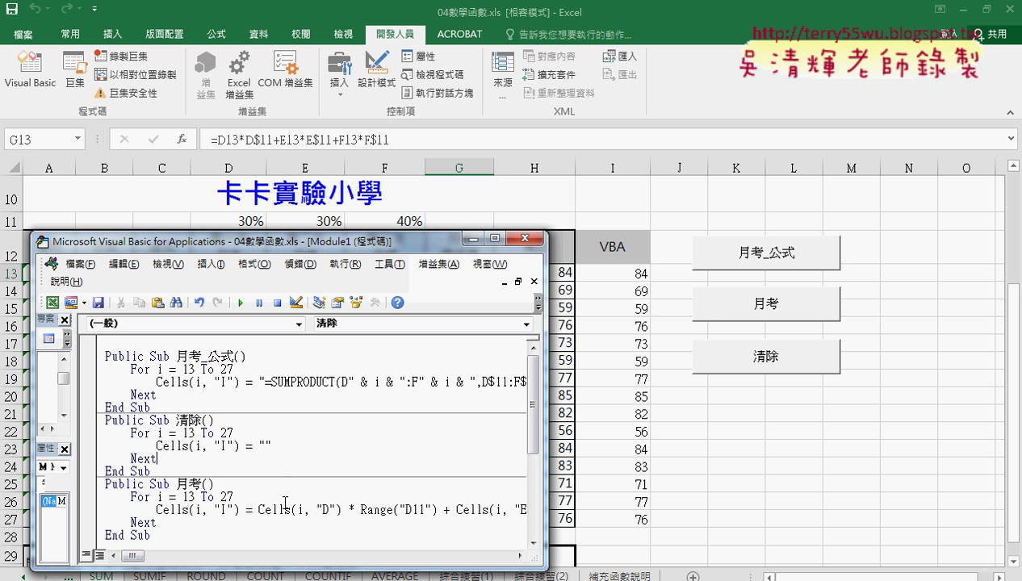
pyautogui.click(244, 305)
pyautogui.click(251, 510)
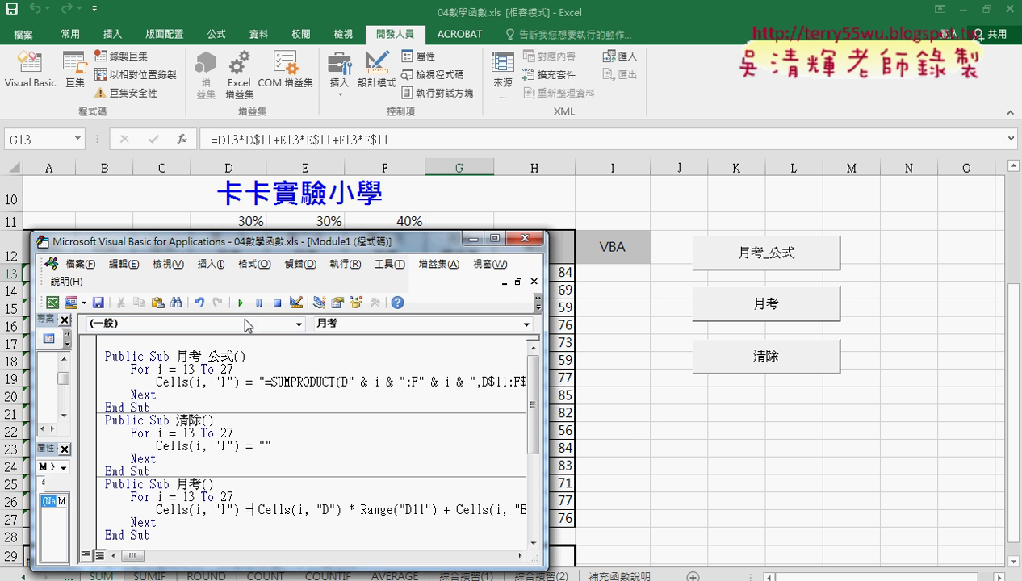
pyautogui.click(242, 304)
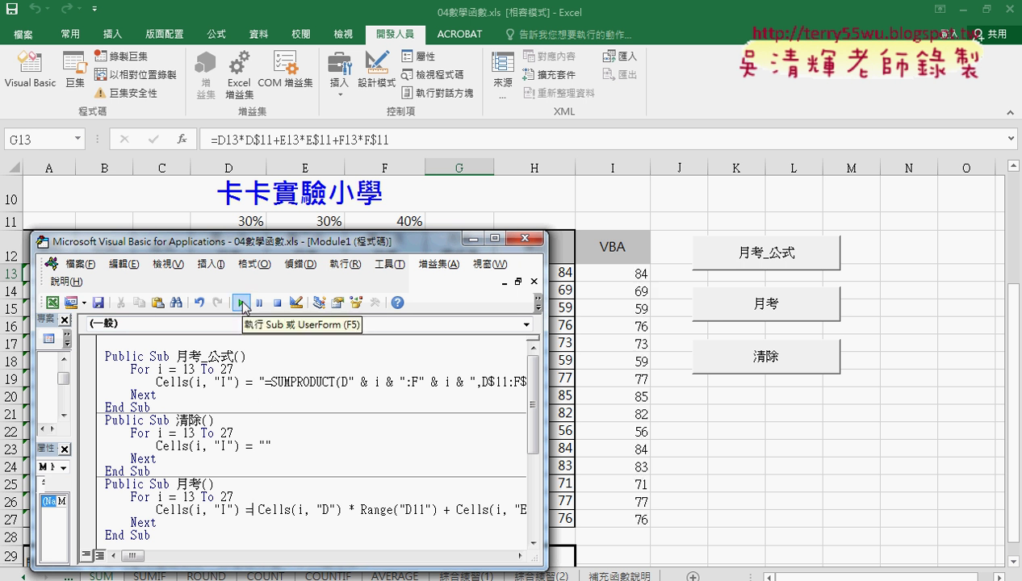
# - Check I13's 84.4 value, then replace column I with 月考_公式's SUMPRODUCT formulas
pyautogui.click(775, 481)
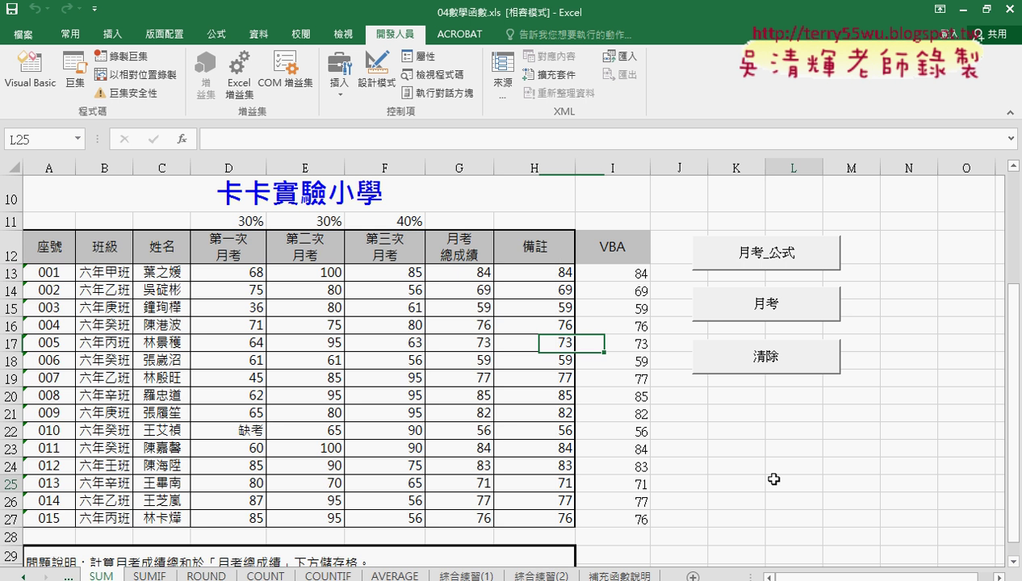
pyautogui.click(634, 274)
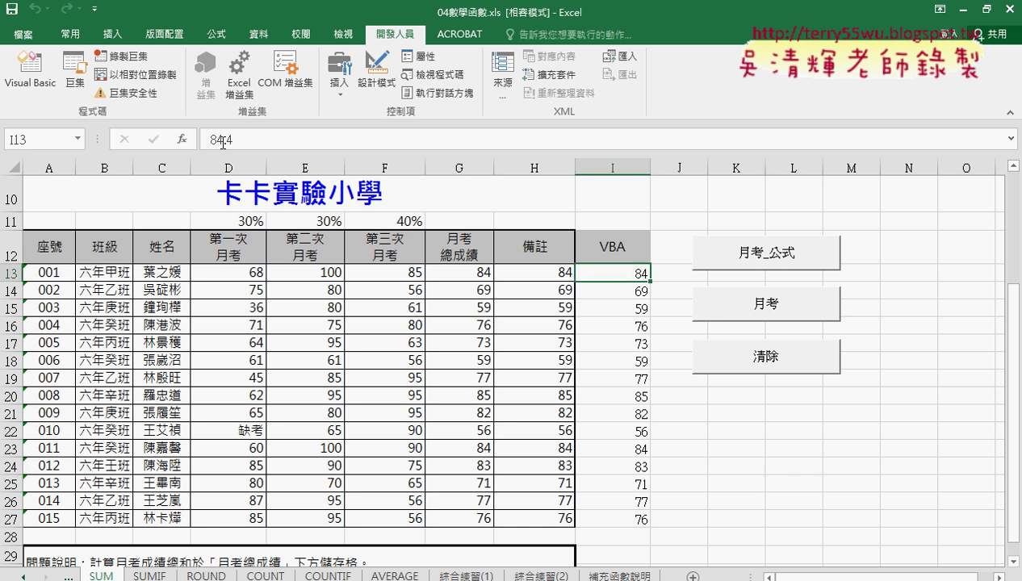
pyautogui.click(740, 266)
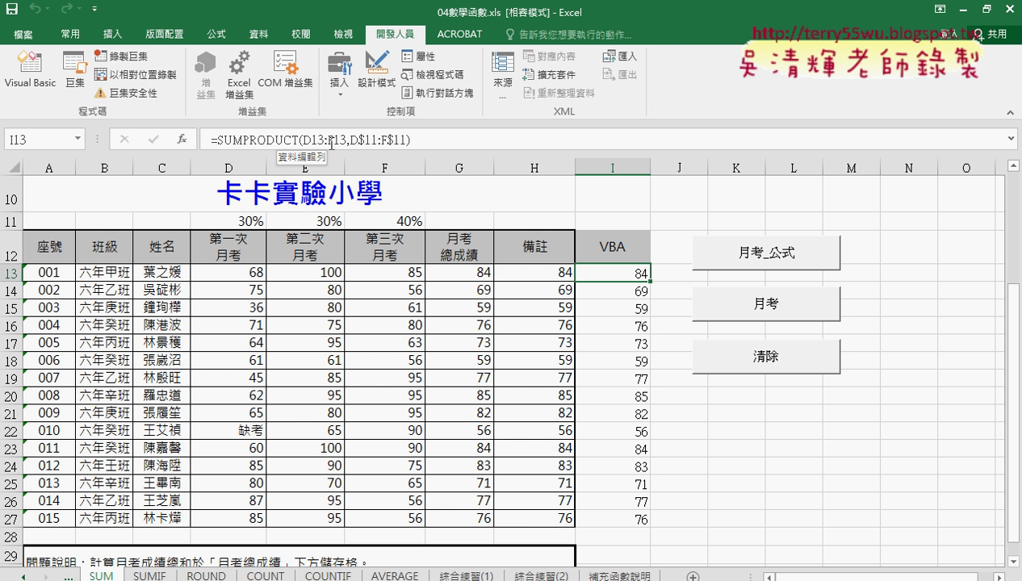
# - Cycle 清除, 月考_公式, 月考 and 清除, comparing I13's formula and value versions
pyautogui.click(736, 308)
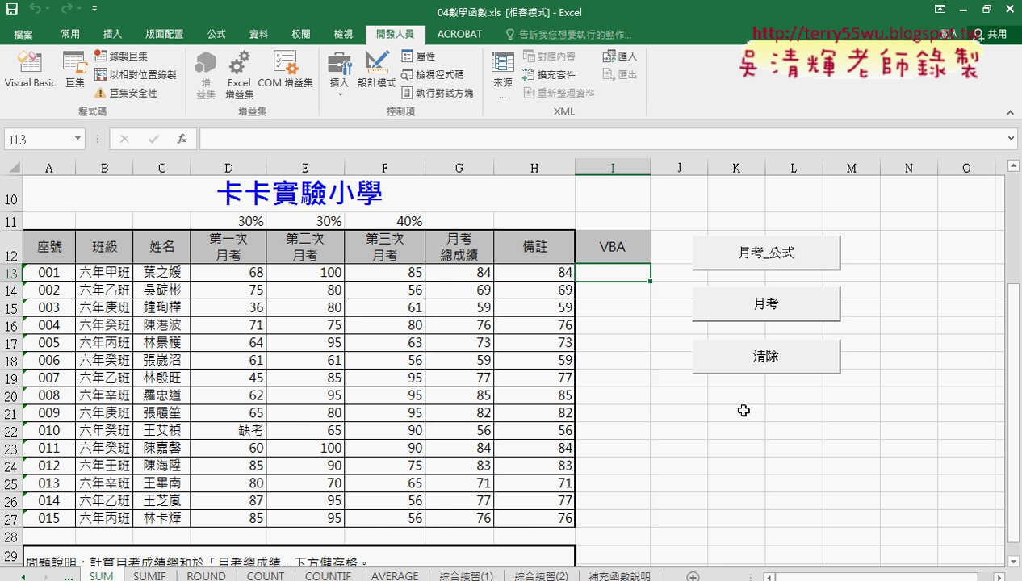
pyautogui.click(758, 260)
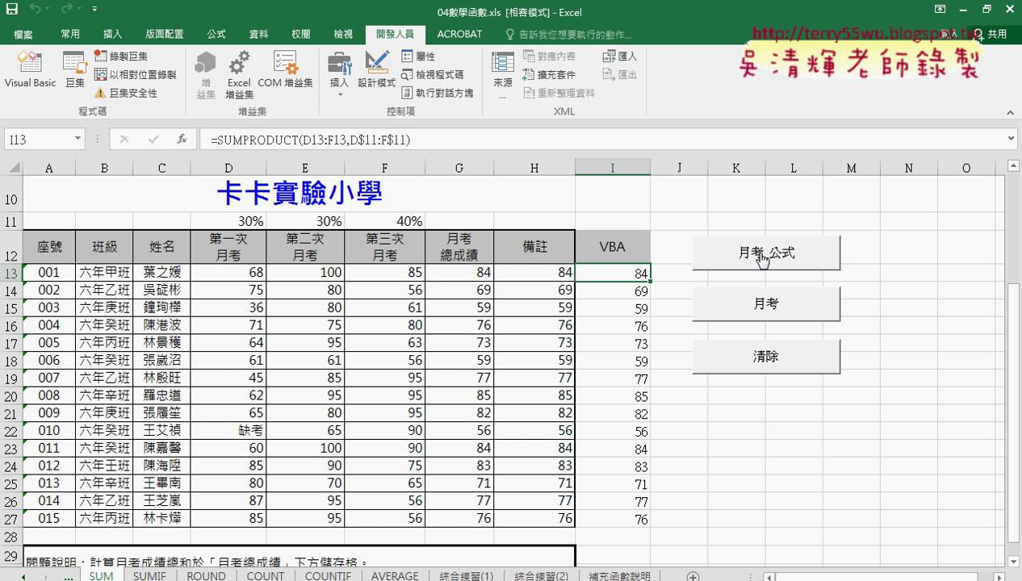
pyautogui.click(763, 311)
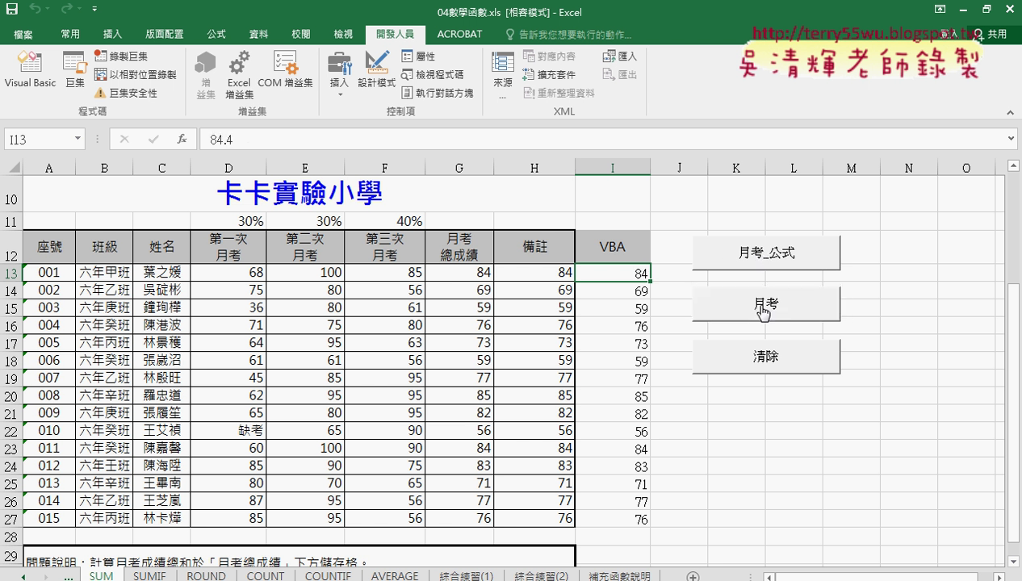
pyautogui.click(771, 365)
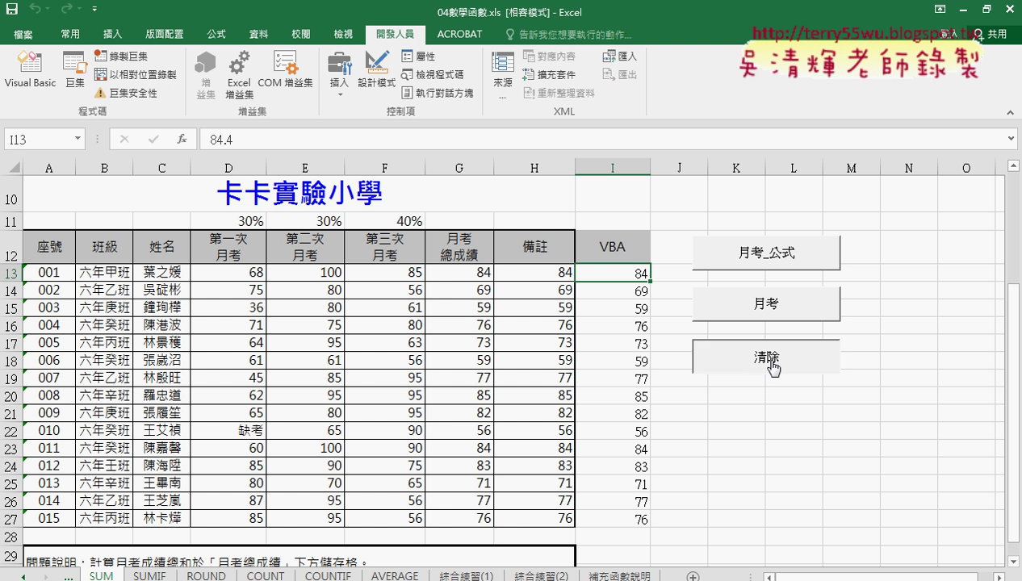
pyautogui.click(773, 460)
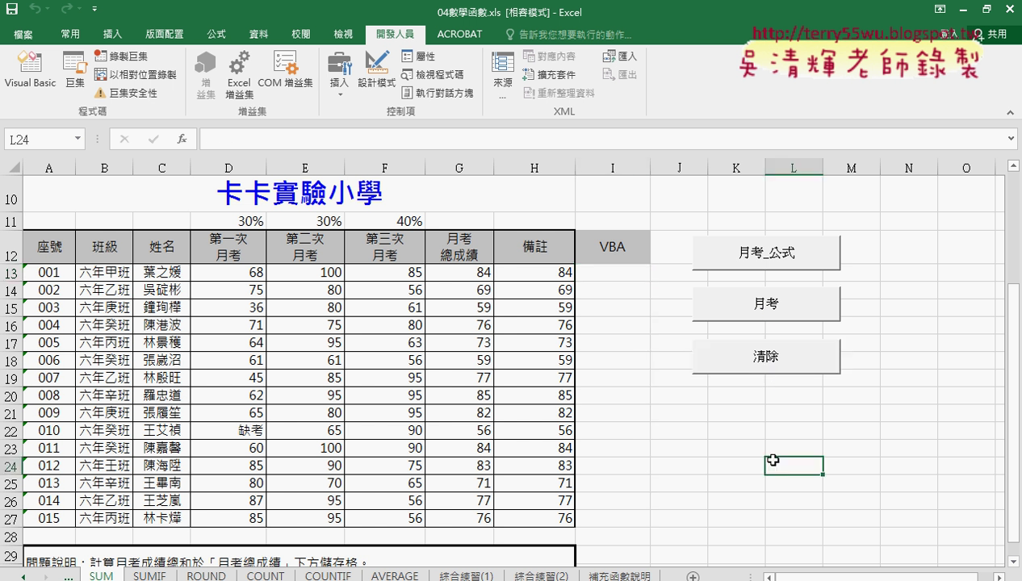